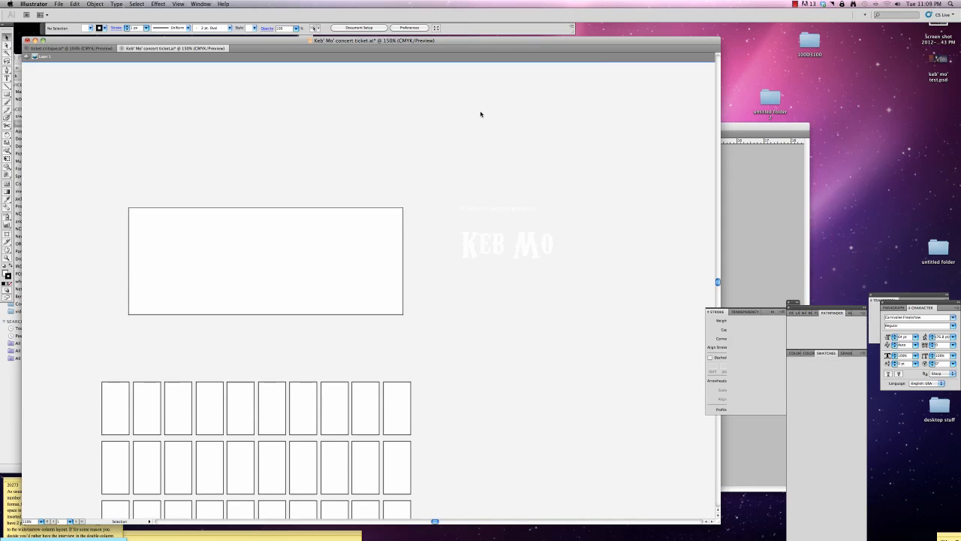
# Open the PANTONE solid coated color book beside the box grid and add PANTONE 282 C to the document swatches.
pyautogui.scroll(-5, 718, 280)
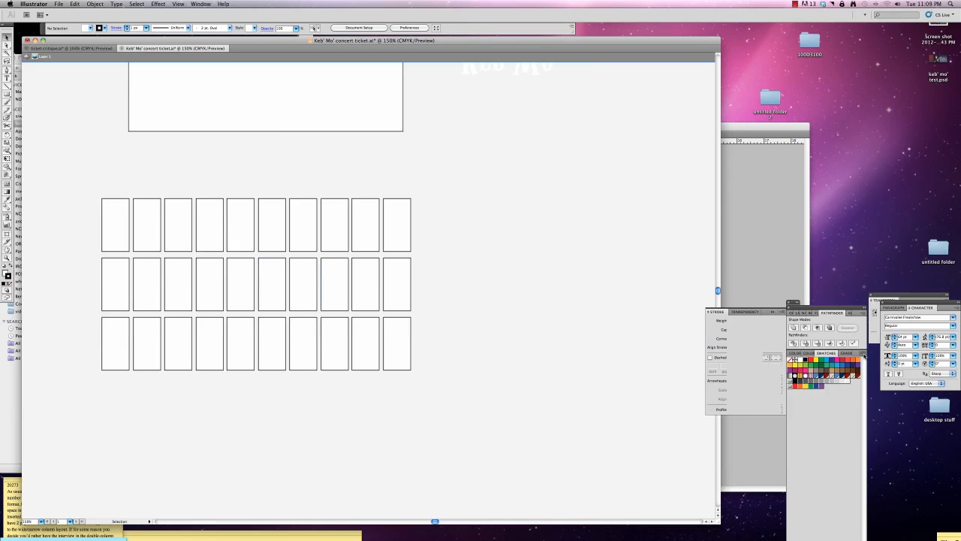
pyautogui.click(862, 353)
pyautogui.moveTo(910, 508)
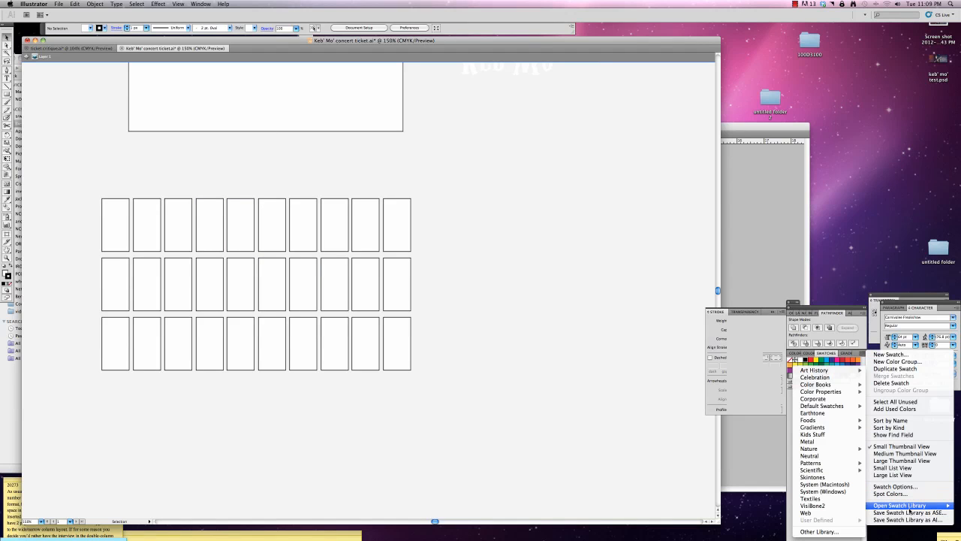
pyautogui.moveTo(834, 388)
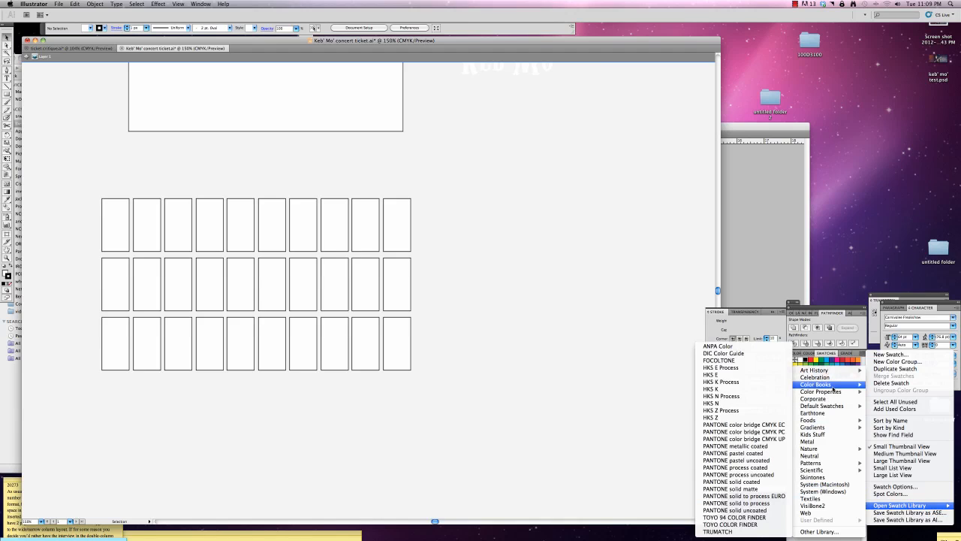
pyautogui.click(762, 481)
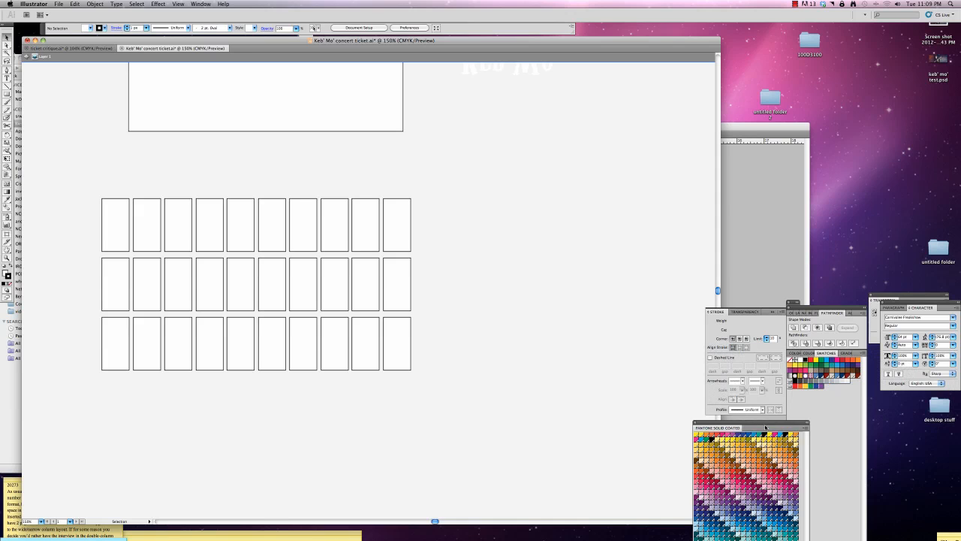
pyautogui.moveTo(761, 421); pyautogui.dragTo(615, 114)
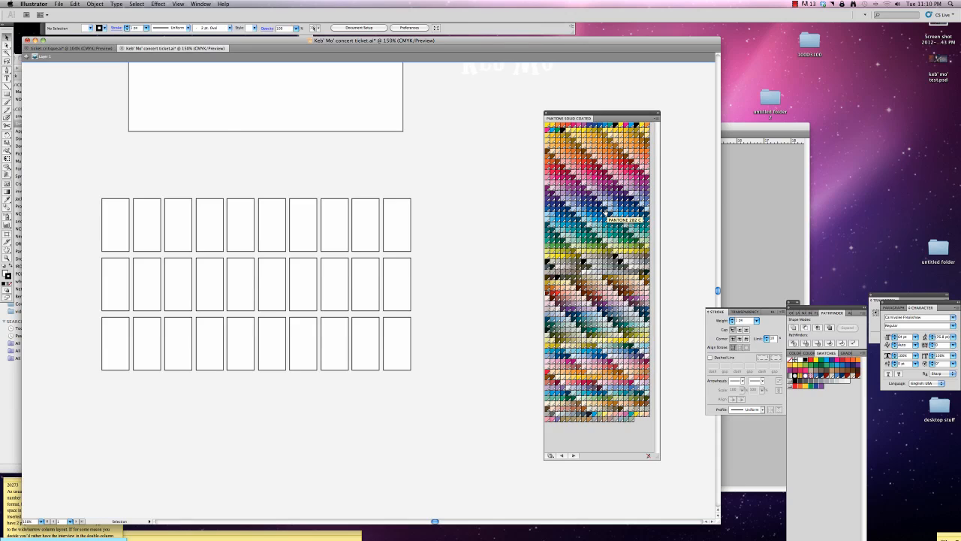
pyautogui.moveTo(605, 212); pyautogui.dragTo(830, 389)
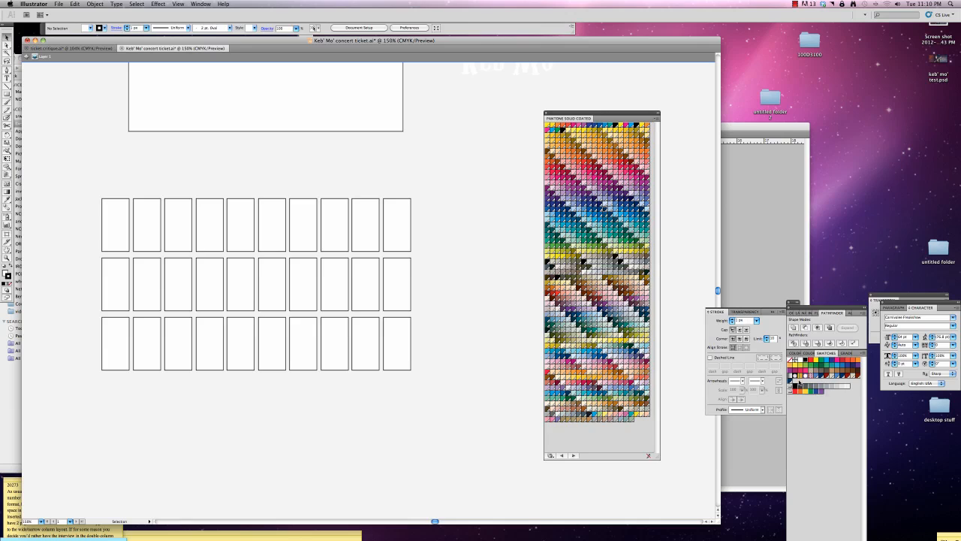
# Create a color group named "ticket swatches" and put the ticket colors in it, including PANTONE 202 C.
pyautogui.click(861, 353)
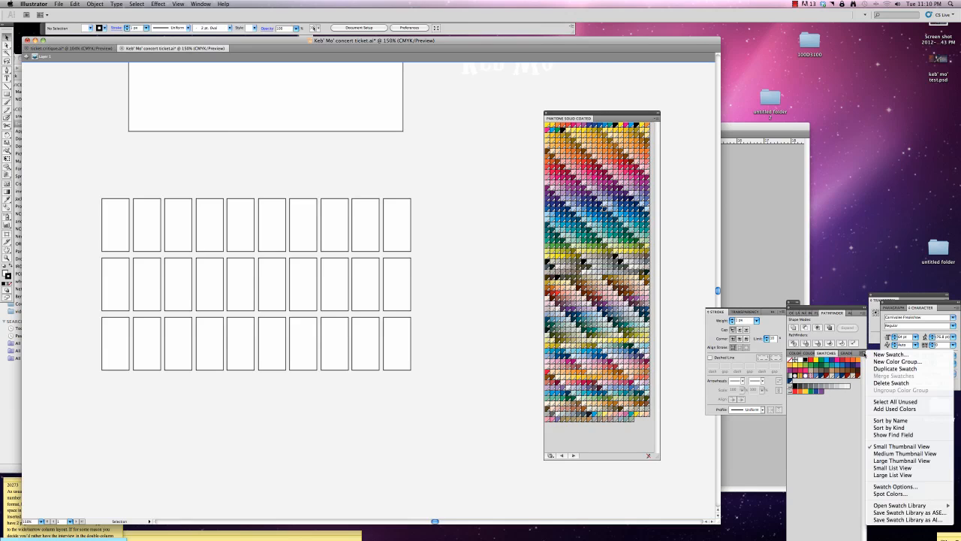
pyautogui.click(883, 362)
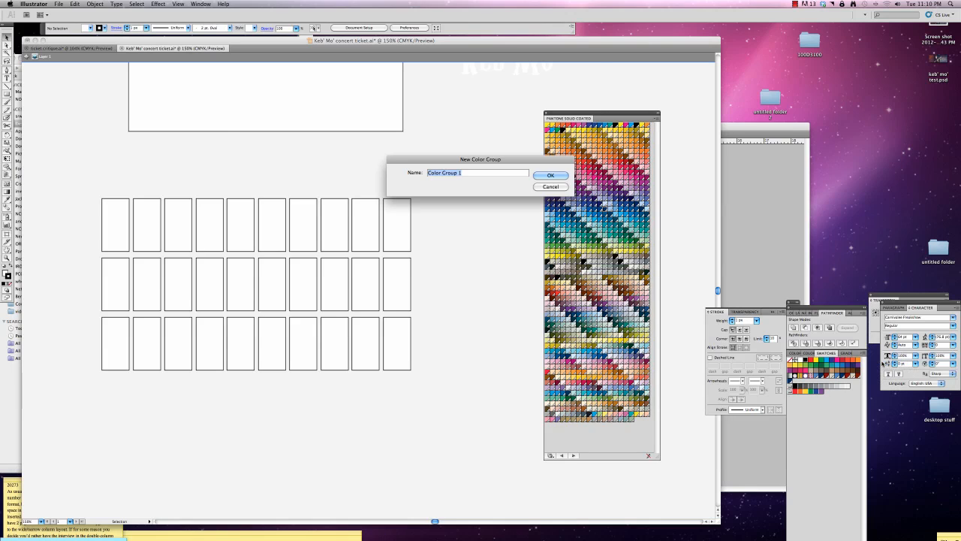
pyautogui.write('ticket swatches')
pyautogui.press('Return')
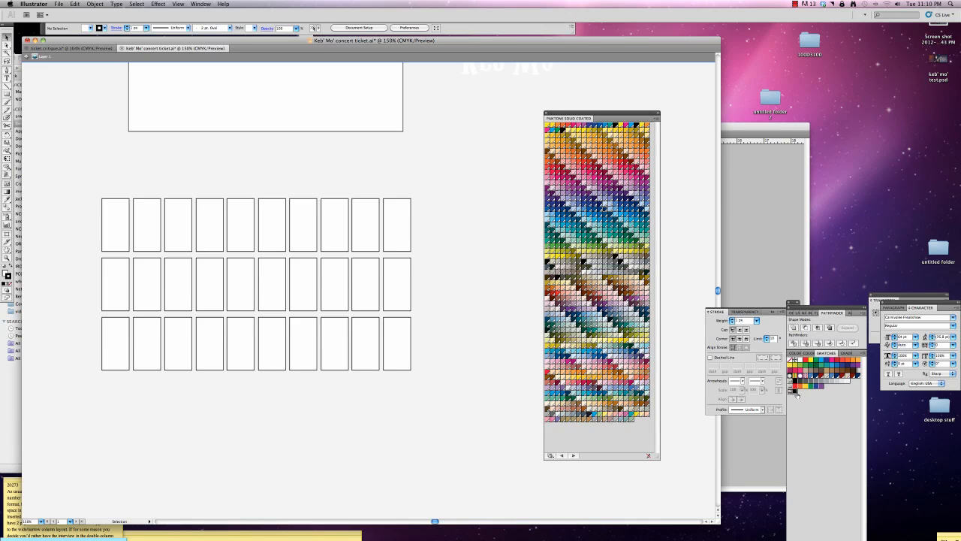
pyautogui.moveTo(858, 376); pyautogui.dragTo(796, 391)
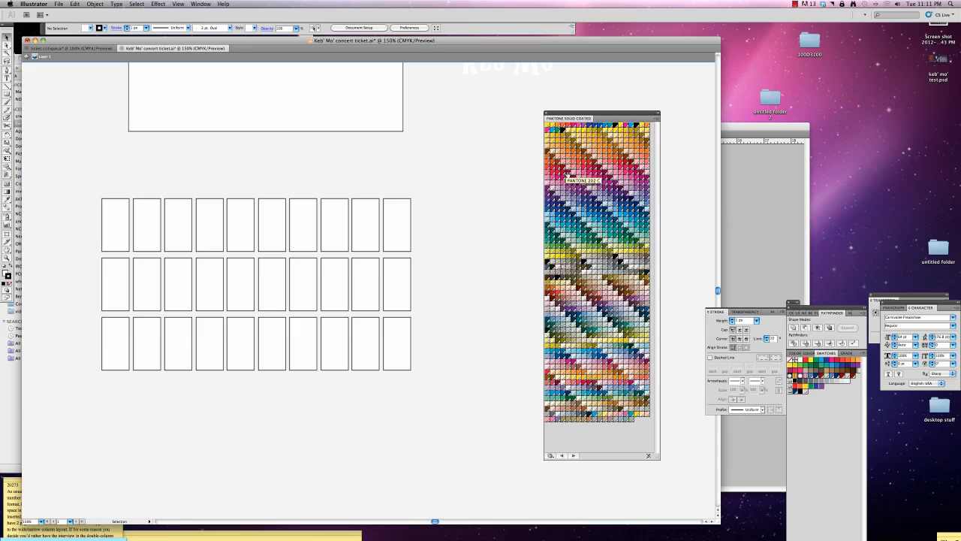
pyautogui.moveTo(568, 173); pyautogui.dragTo(793, 391)
pyautogui.moveTo(431, 214); pyautogui.dragTo(116, 229)
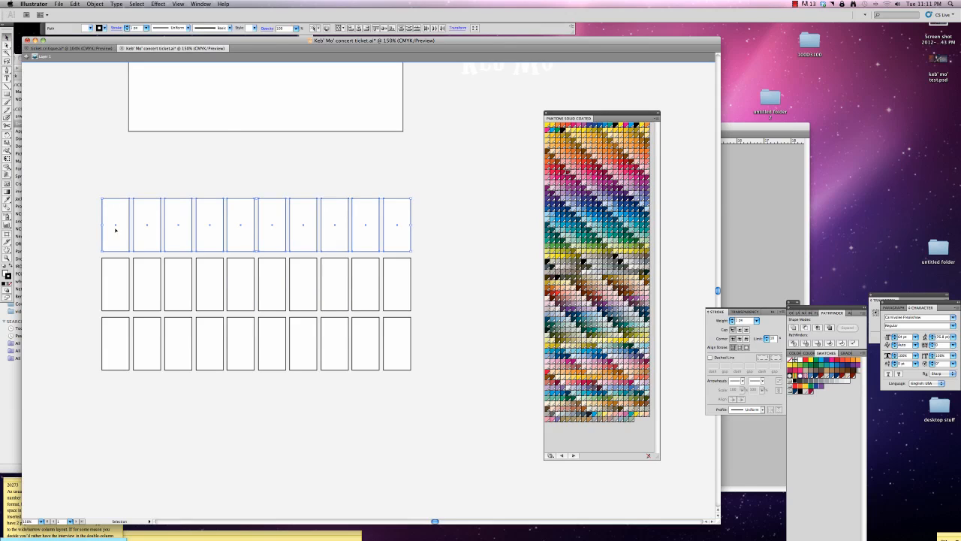
pyautogui.click(6, 78)
pyautogui.moveTo(103, 183); pyautogui.dragTo(129, 194)
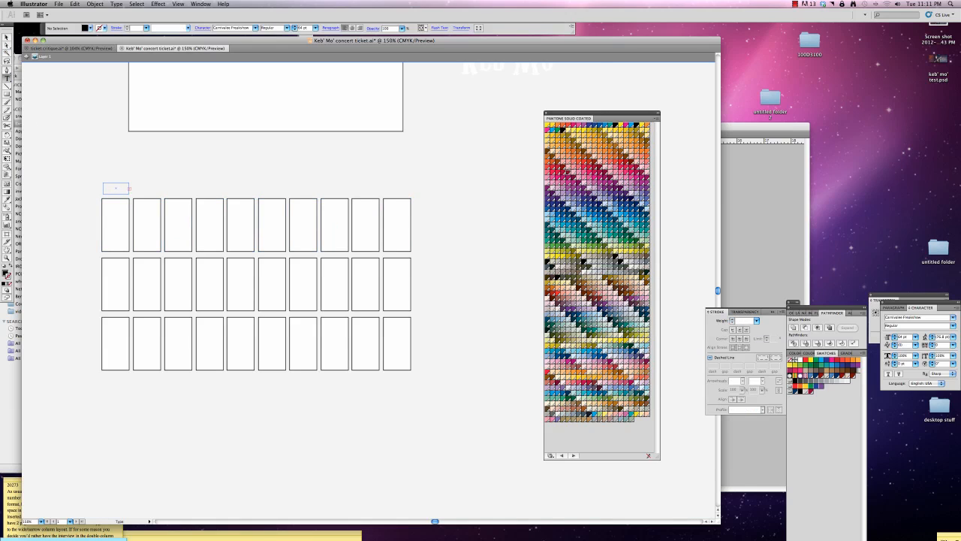
pyautogui.press('Escape')
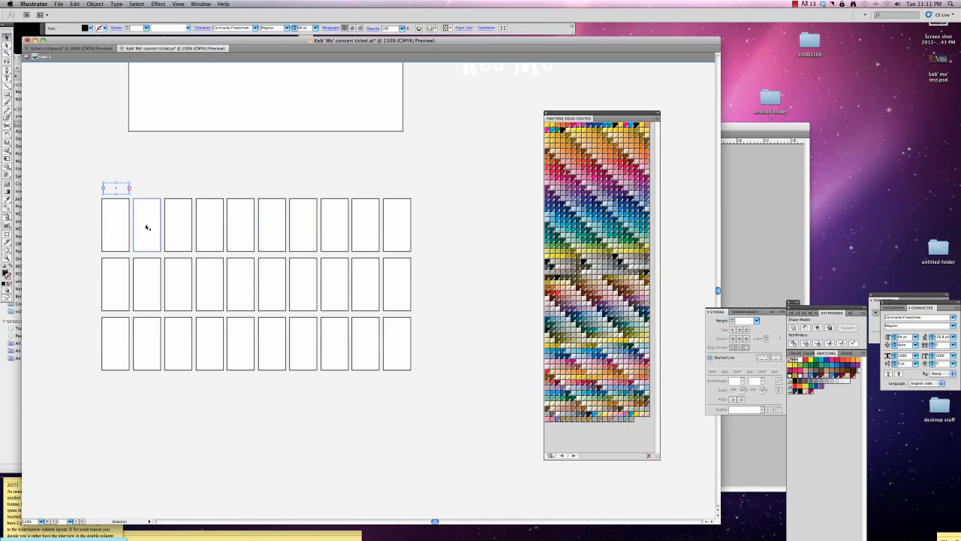
pyautogui.click(223, 57)
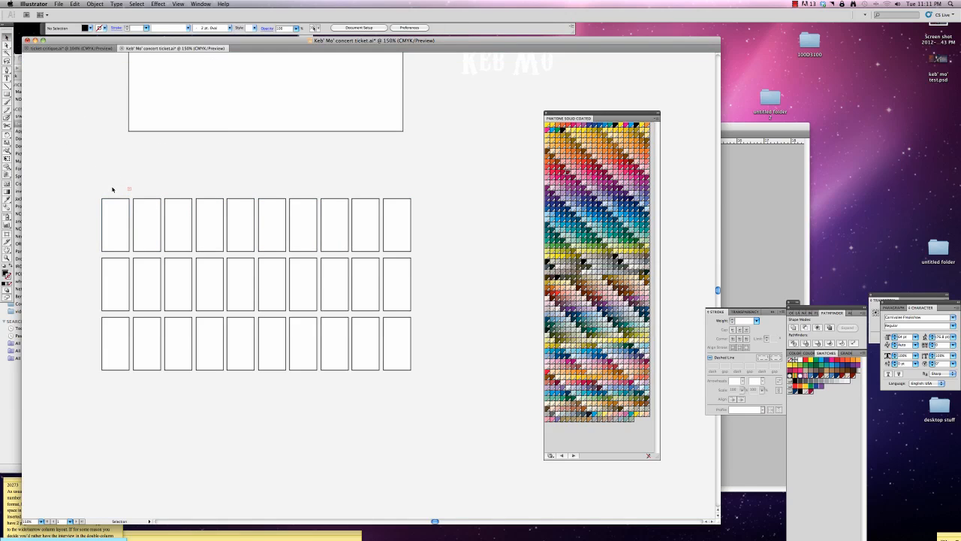
pyautogui.moveTo(91, 172); pyautogui.dragTo(120, 189)
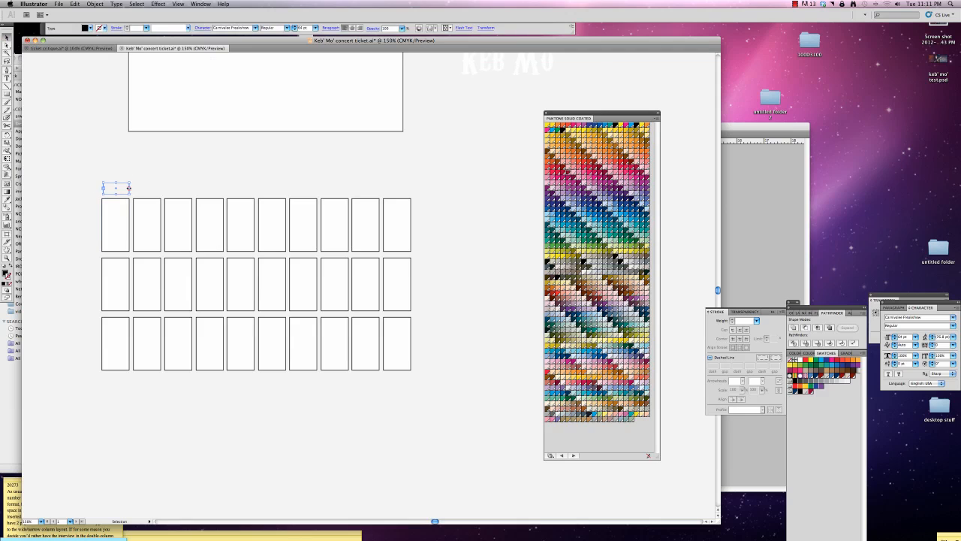
pyautogui.press('Delete')
# Add the text label "100" in Arial 14 pt above the first box of the top row.
pyautogui.click(7, 77)
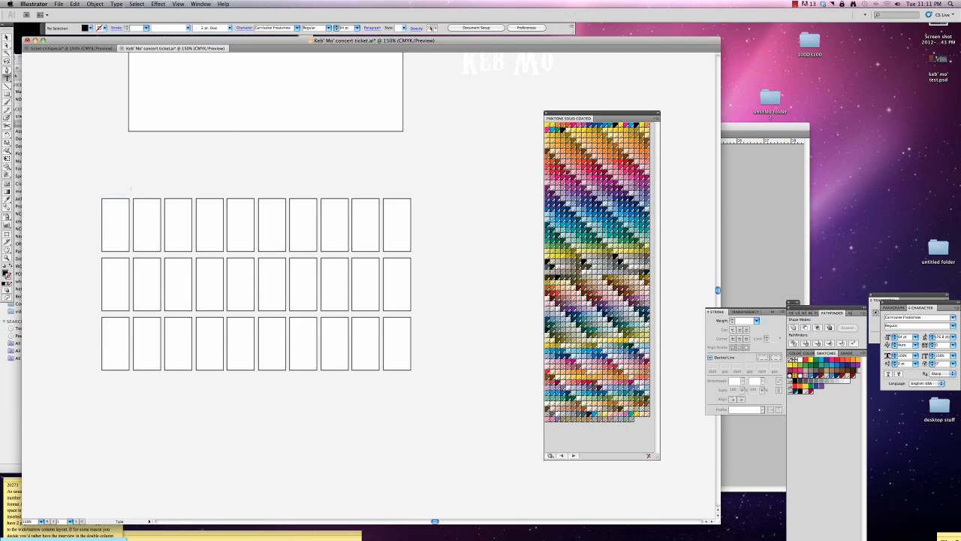
pyautogui.click(298, 28)
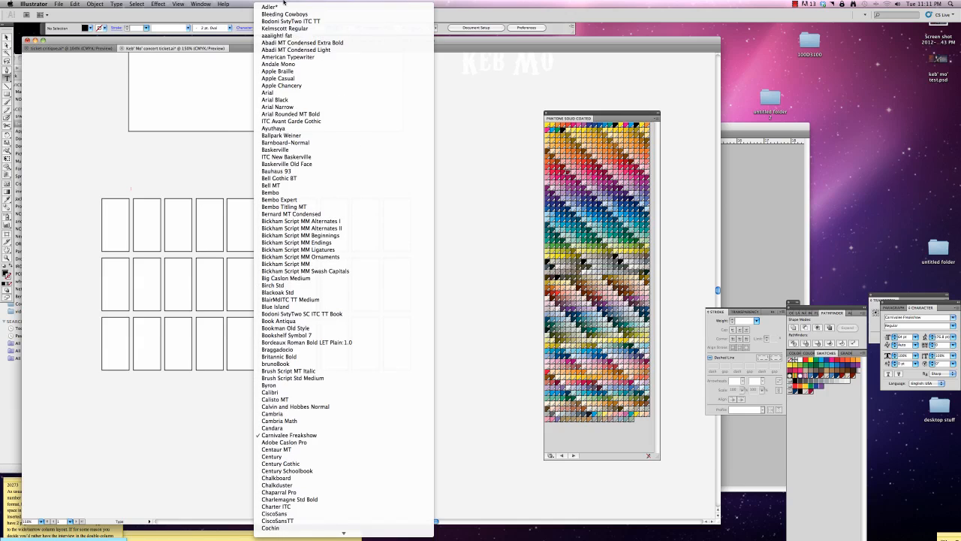
pyautogui.click(278, 93)
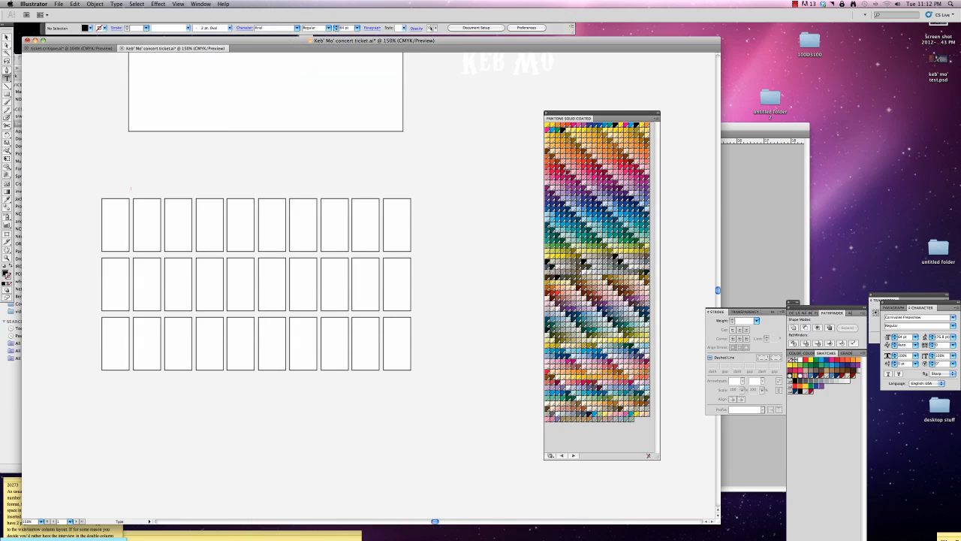
pyautogui.moveTo(105, 182); pyautogui.dragTo(129, 195)
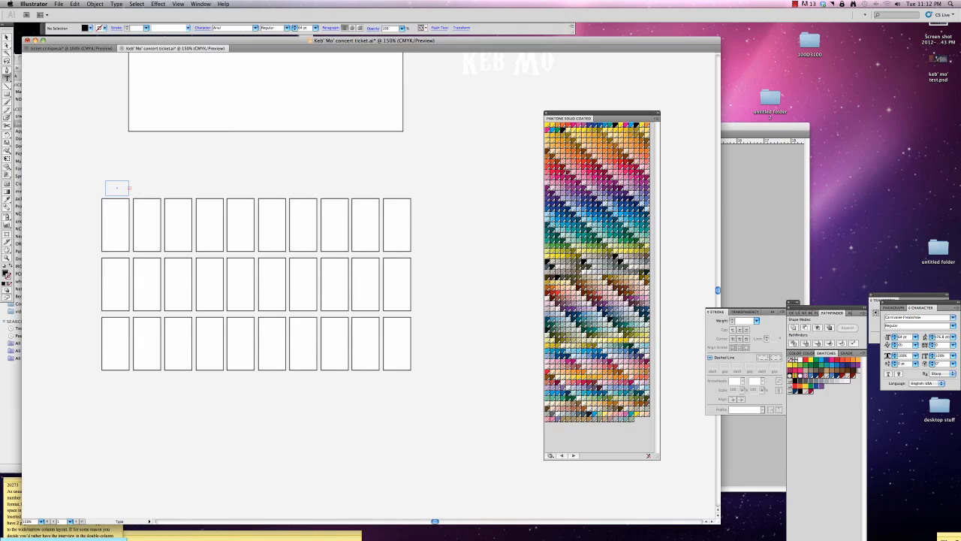
pyautogui.click(315, 28)
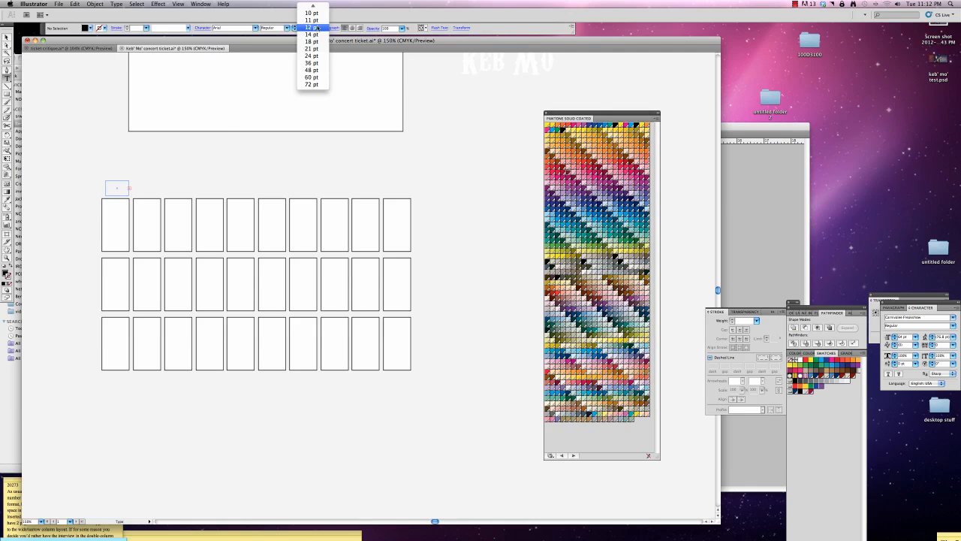
pyautogui.click(312, 35)
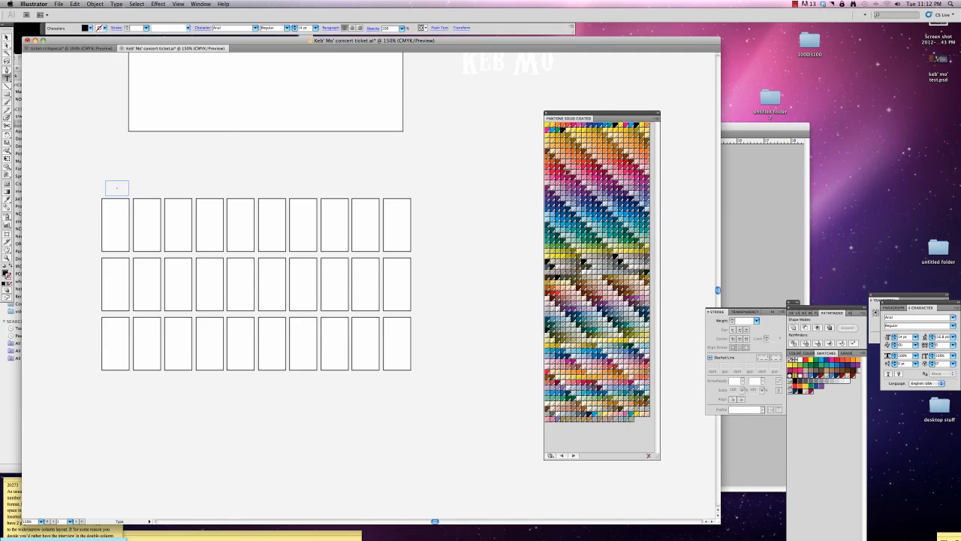
pyautogui.write('100')
pyautogui.press('Escape')
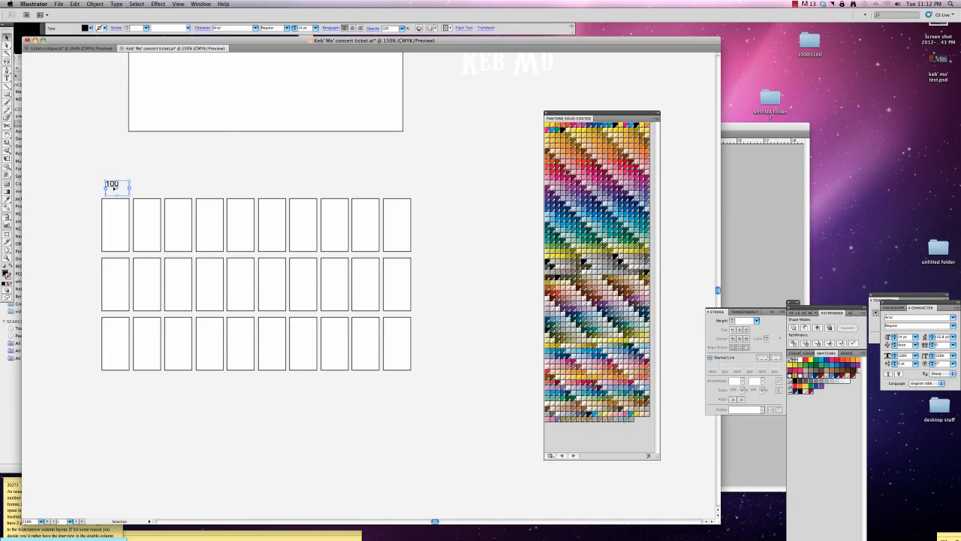
# Duplicate the label above the last box of the top row and change its text to "10%".
pyautogui.press('super+c')
pyautogui.press('super+v')
pyautogui.moveTo(373, 283); pyautogui.dragTo(394, 181)
pyautogui.doubleClick(393, 182)
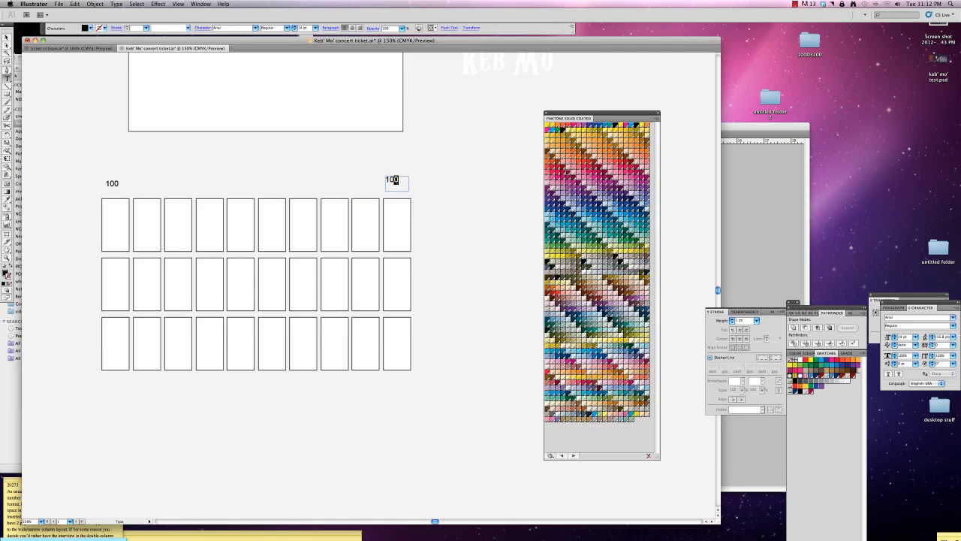
pyautogui.write('%')
# Change the label above the first box to "100%" and deselect it.
pyautogui.click(118, 184)
pyautogui.write('%')
pyautogui.scroll(2, 234, 469)
pyautogui.hscroll(-2, 234, 469)
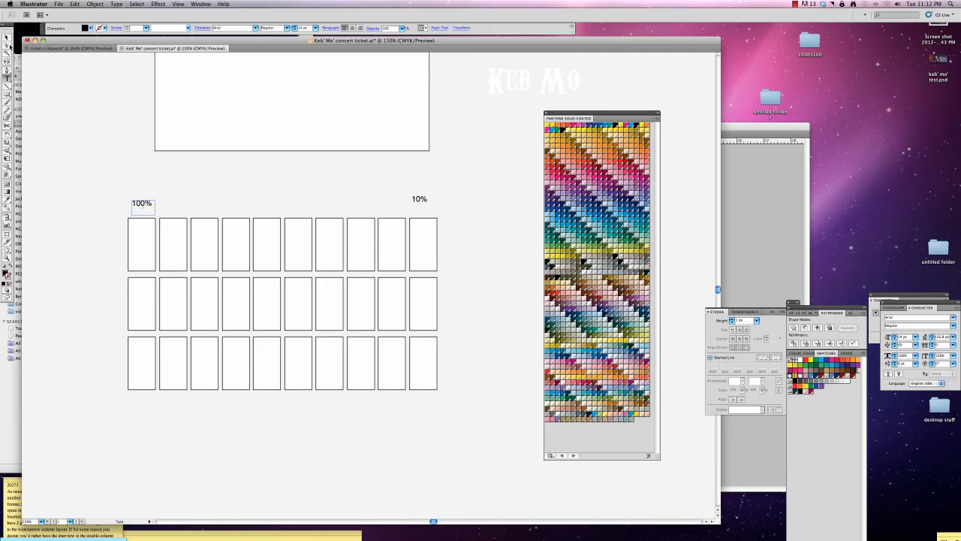
pyautogui.press('Escape')
pyautogui.click(344, 418)
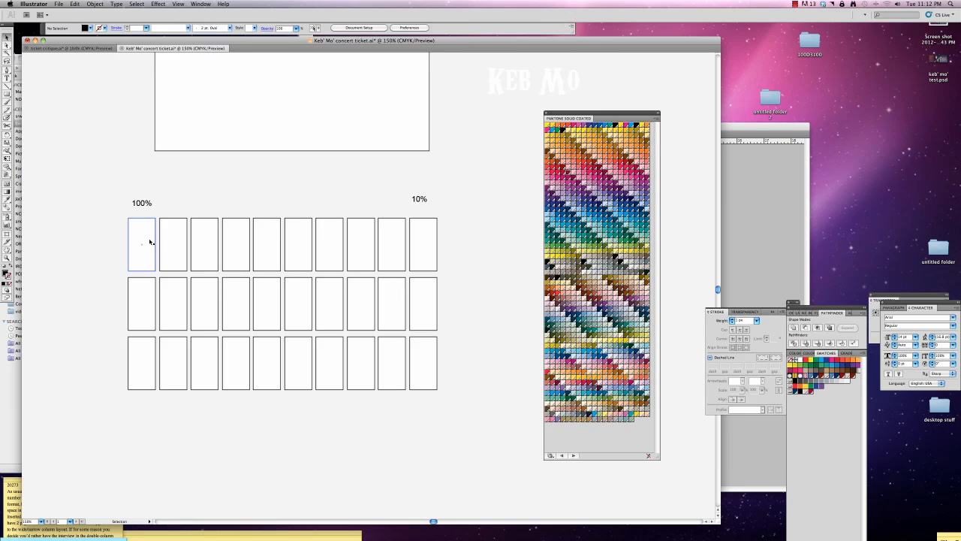
# Detach the Swatches panel as a separate floating panel and fill the top row of boxes with PANTONE 282 C 2.
pyautogui.click(6, 272)
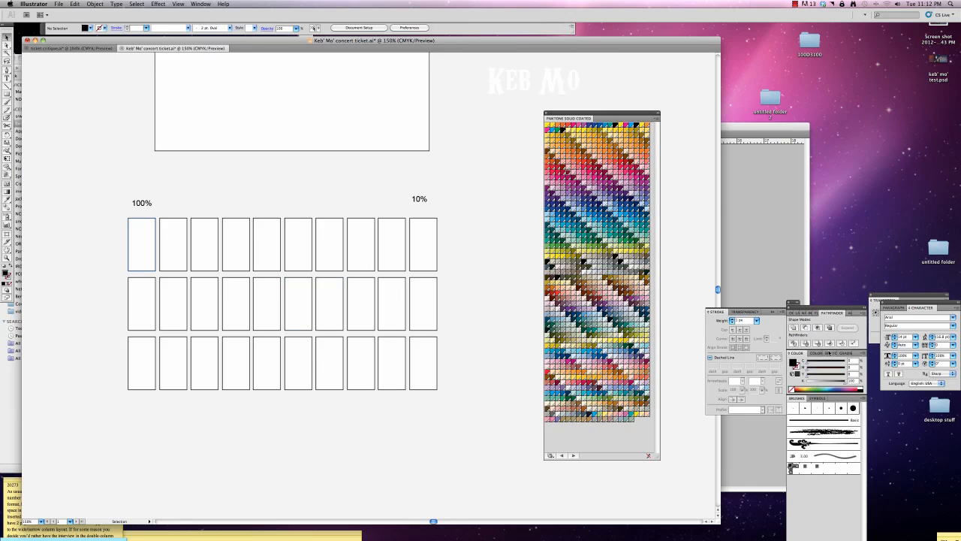
pyautogui.moveTo(828, 353); pyautogui.dragTo(677, 337)
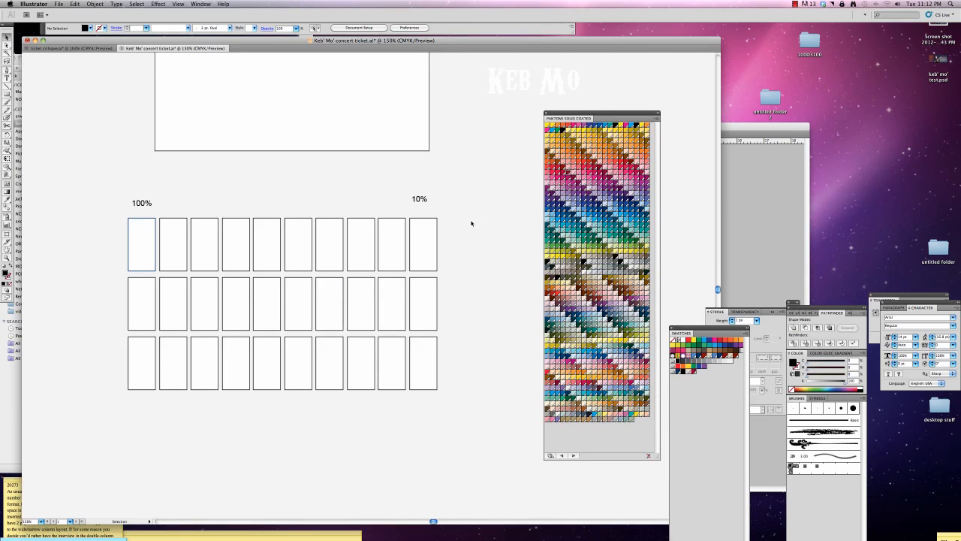
pyautogui.moveTo(479, 245); pyautogui.dragTo(127, 233)
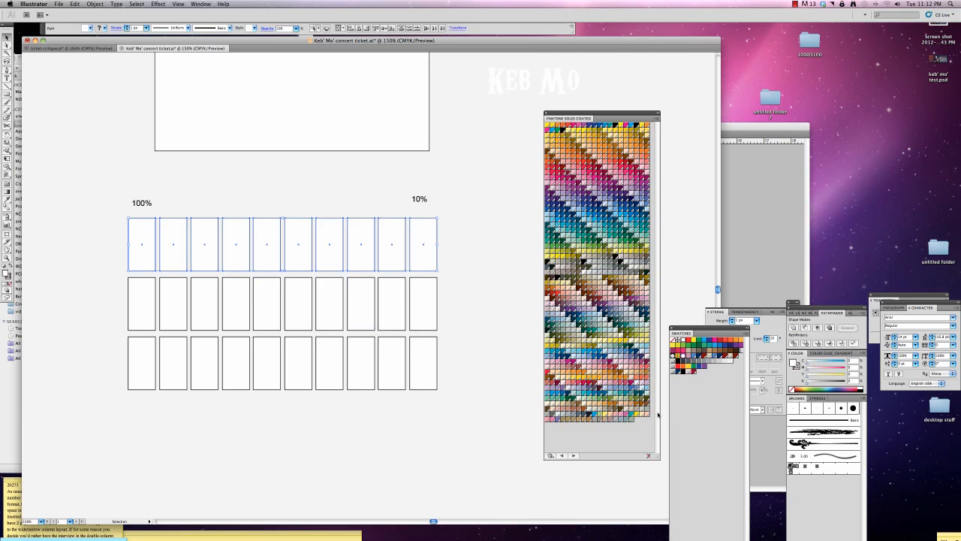
pyautogui.doubleClick(680, 370)
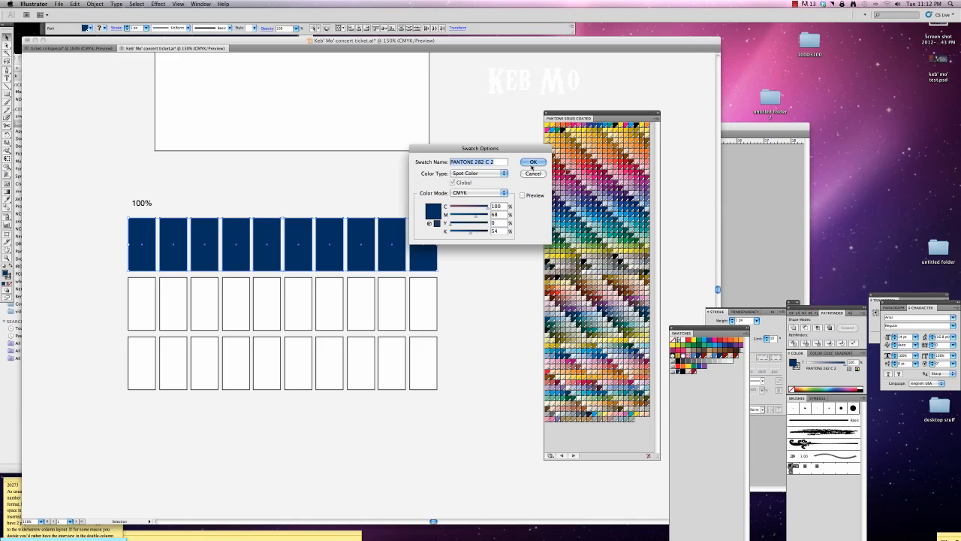
pyautogui.click(533, 161)
# Fill the middle row of boxes with PANTONE 202 C and the bottom row with PANTONE 435 C.
pyautogui.moveTo(460, 299); pyautogui.dragTo(134, 317)
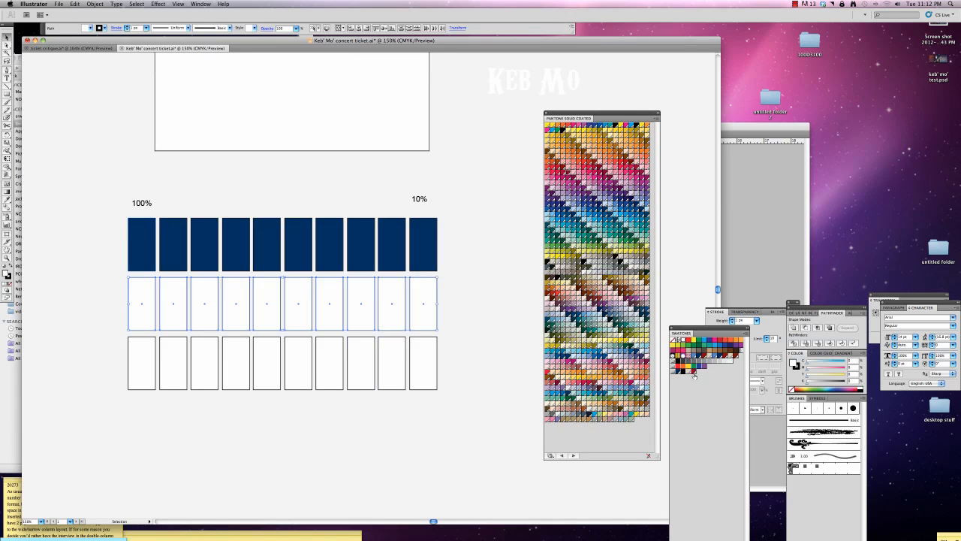
pyautogui.doubleClick(695, 370)
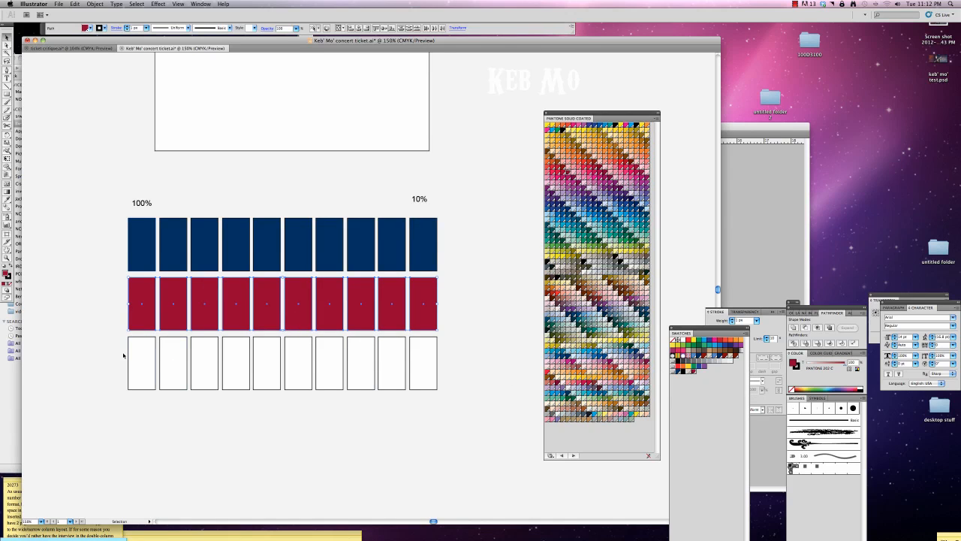
pyautogui.moveTo(123, 353); pyautogui.dragTo(470, 380)
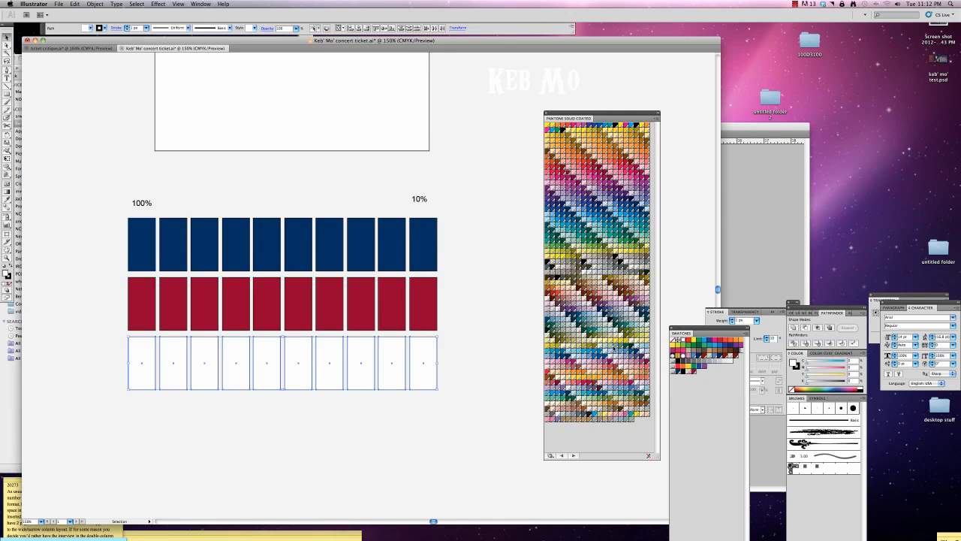
pyautogui.doubleClick(691, 369)
pyautogui.click(532, 162)
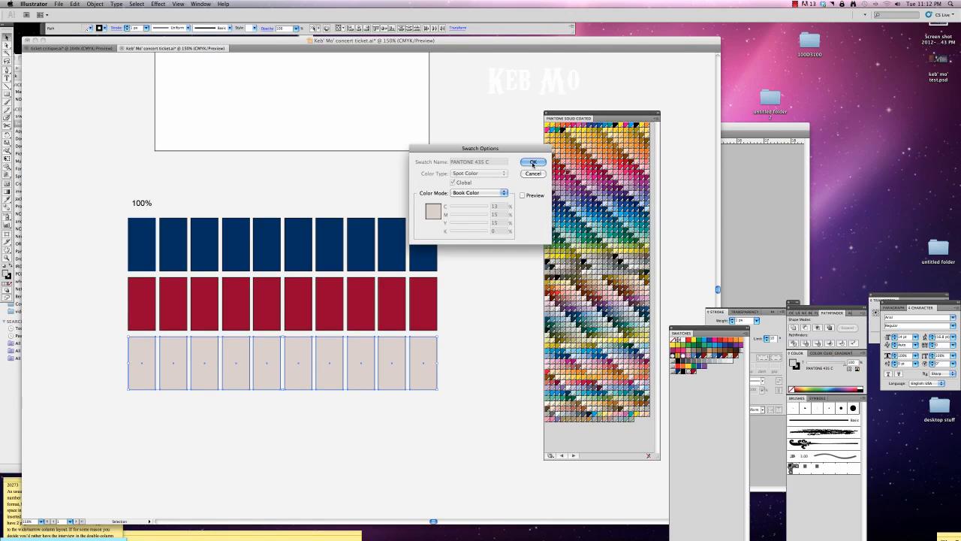
# Add a text label reading "PANTONE 282 C" beside the top row, colored with the PANTONE 282 C 2 swatch and using the copied swatch name.
pyautogui.click(7, 78)
pyautogui.moveTo(83, 229); pyautogui.dragTo(120, 260)
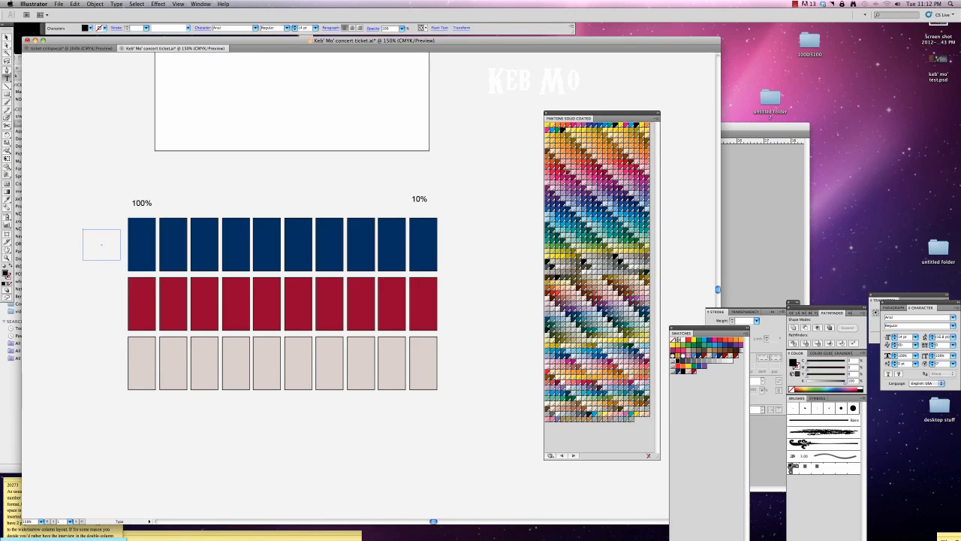
pyautogui.click(678, 372)
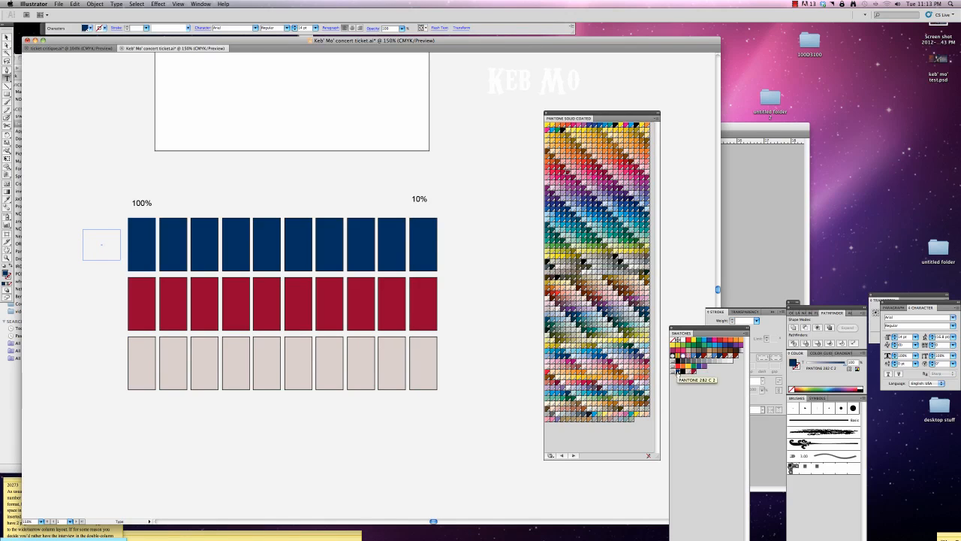
pyautogui.doubleClick(678, 371)
pyautogui.click(498, 164)
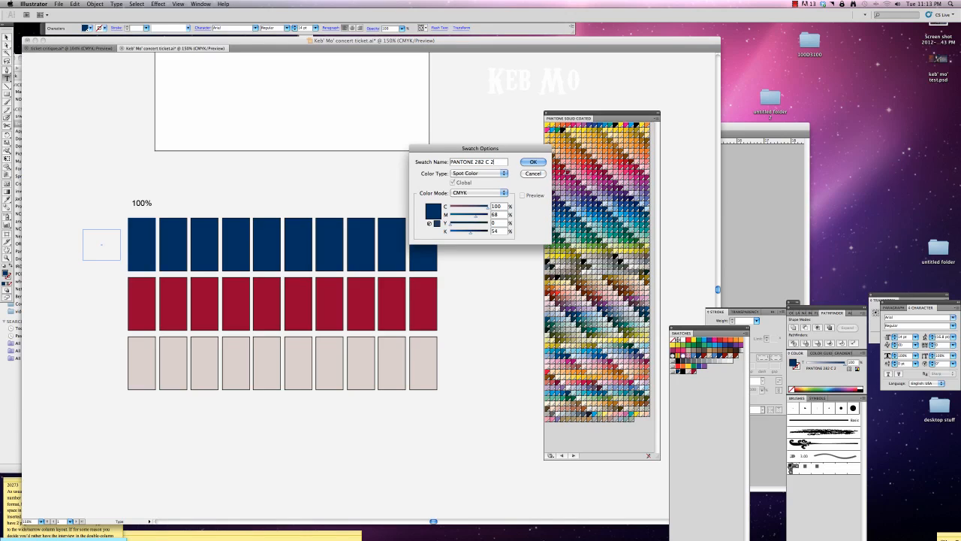
pyautogui.moveTo(485, 162); pyautogui.dragTo(417, 149)
pyautogui.click(529, 162)
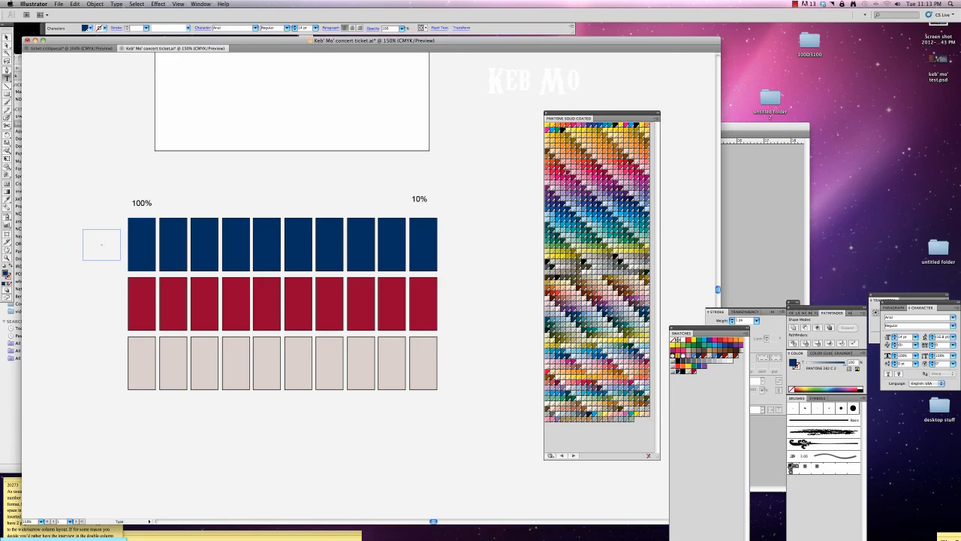
pyautogui.press('super+v')
pyautogui.press('Escape')
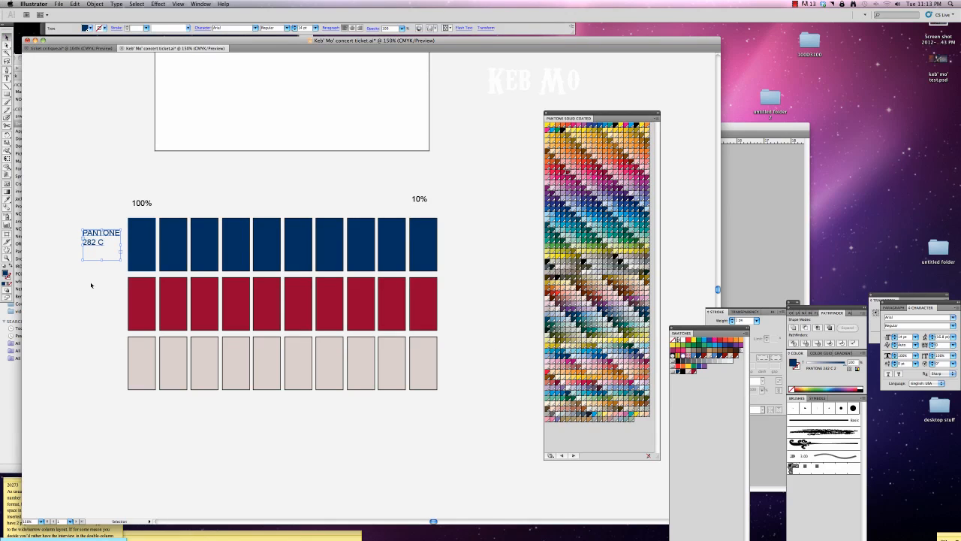
# Duplicate the PANTONE label beside the middle row, color it PANTONE 202 C and change its number to 202.
pyautogui.press('super+c')
pyautogui.press('super+v')
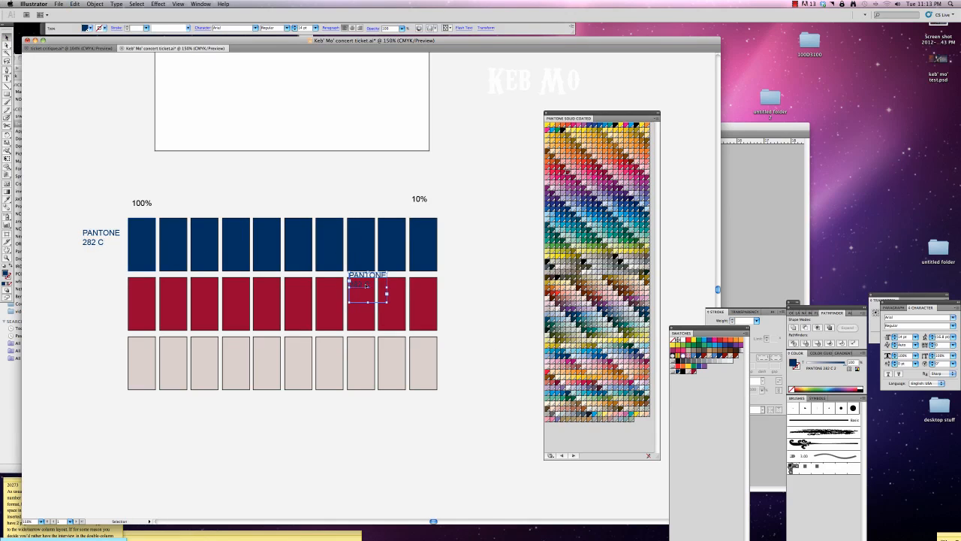
pyautogui.moveTo(366, 286); pyautogui.dragTo(100, 296)
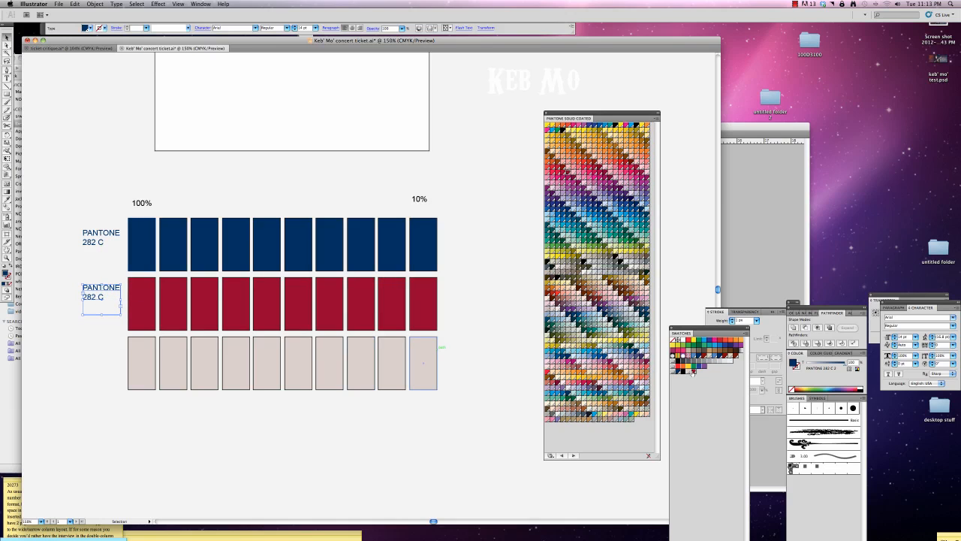
pyautogui.click(693, 371)
pyautogui.doubleClick(88, 296)
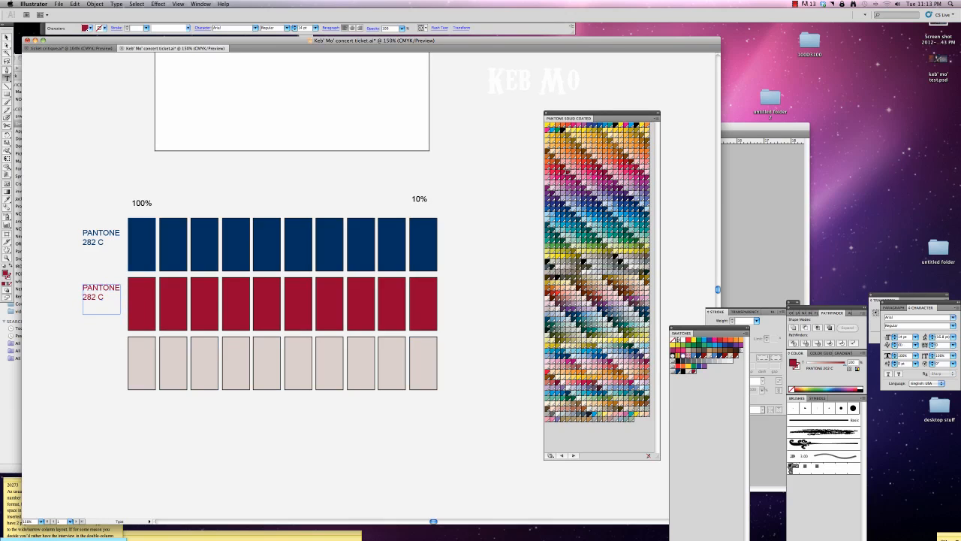
pyautogui.press('BackSpace')
pyautogui.write('0')
pyautogui.click(6, 37)
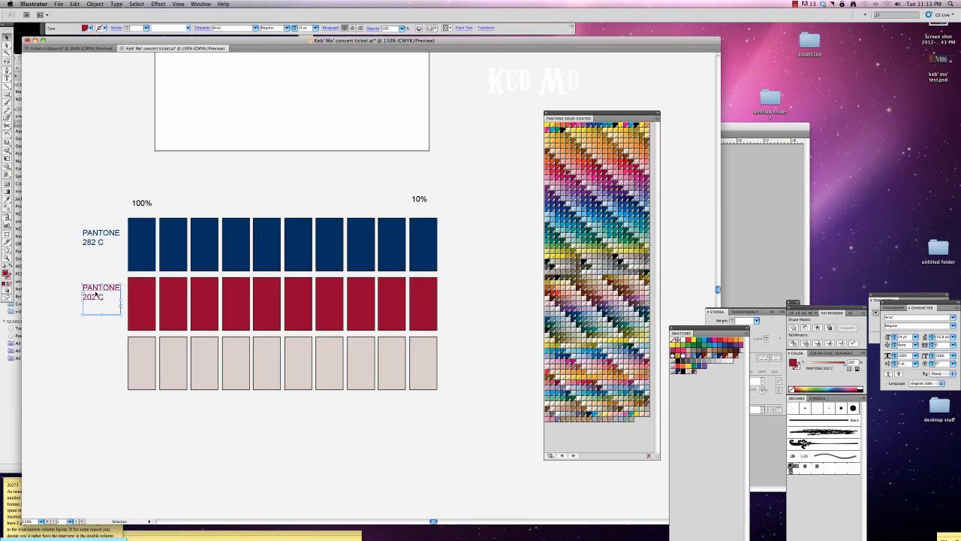
# Duplicate the 202 C label beside the bottom row, reset it to the default fill and stroke, and fill it with PANTONE 435 C.
pyautogui.press('d')
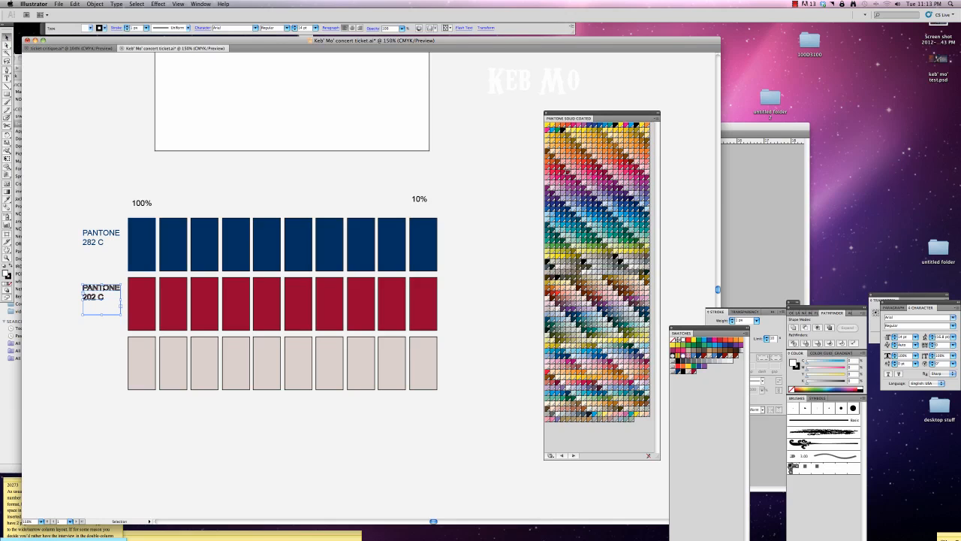
pyautogui.press('super+z')
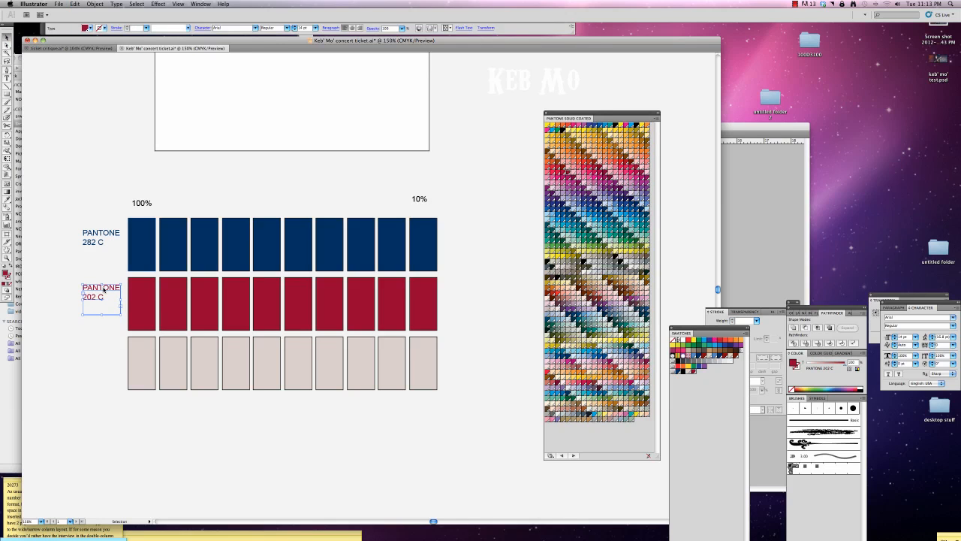
pyautogui.moveTo(104, 290); pyautogui.dragTo(104, 346)
pyautogui.press('d')
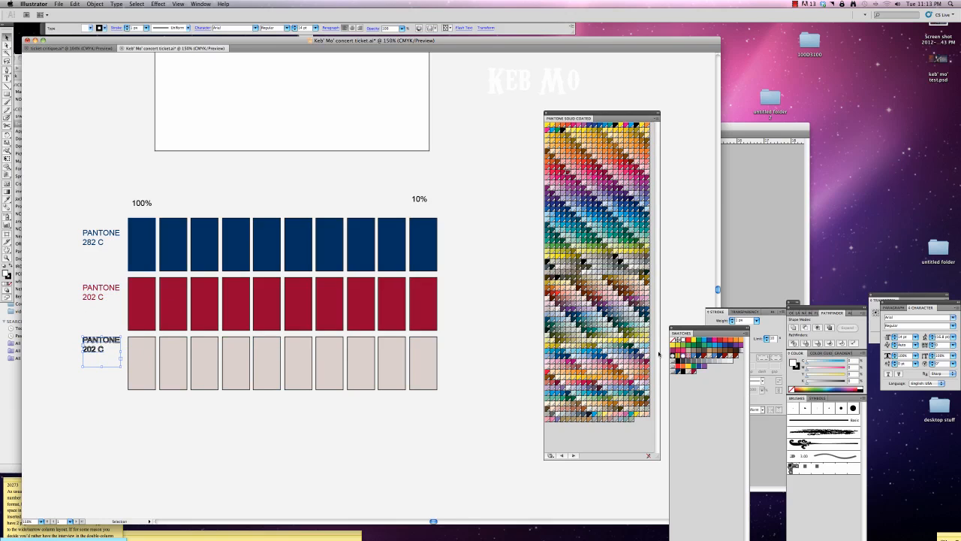
pyautogui.click(687, 371)
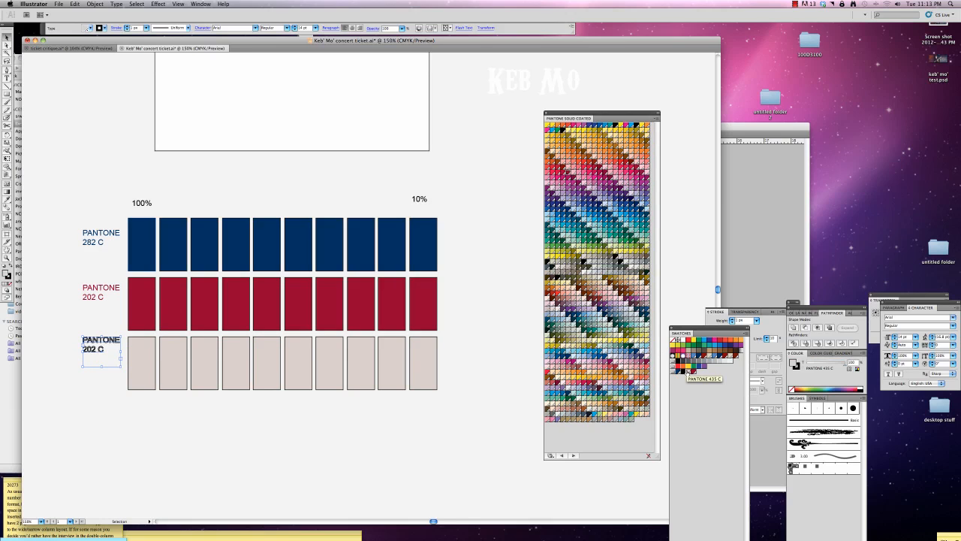
# Change the number in the label beside the bottom row to 435 and deselect it.
pyautogui.click(105, 355)
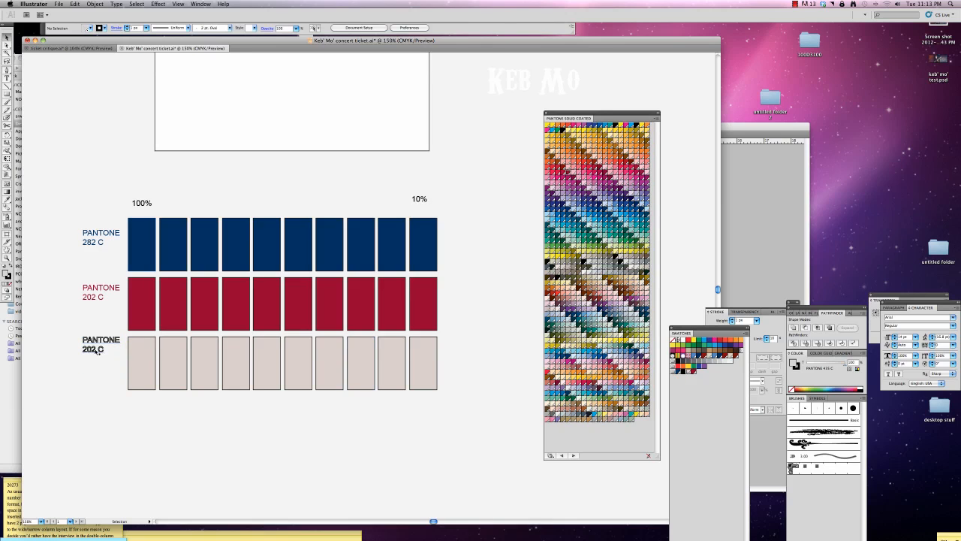
pyautogui.doubleClick(97, 350)
pyautogui.doubleClick(90, 349)
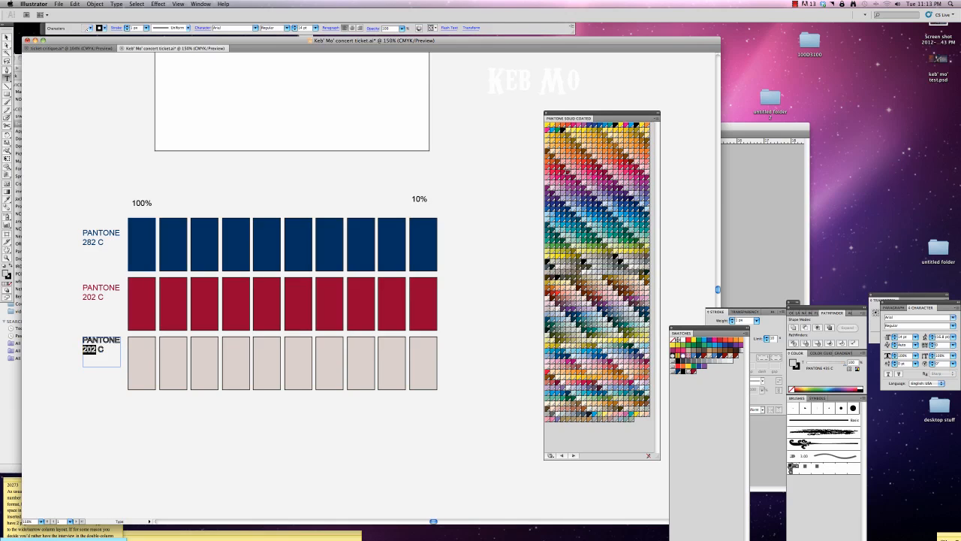
pyautogui.write('435')
pyautogui.click(7, 37)
pyautogui.click(66, 120)
# Set the opacity of the three boxes in the tenth column to 10% and those in the ninth column to 20%.
pyautogui.moveTo(431, 410); pyautogui.dragTo(418, 248)
pyautogui.click(279, 27)
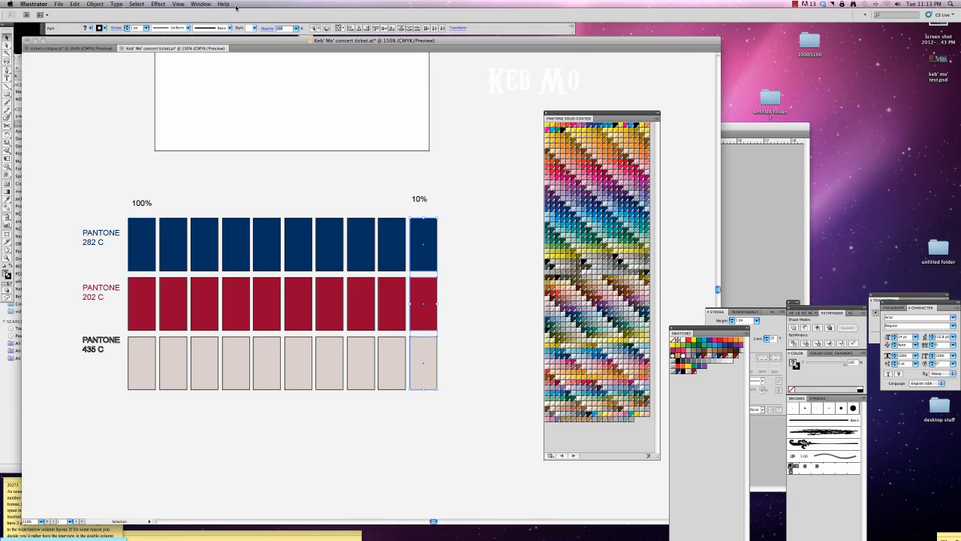
pyautogui.write('10')
pyautogui.press('Return')
pyautogui.moveTo(398, 399); pyautogui.dragTo(388, 217)
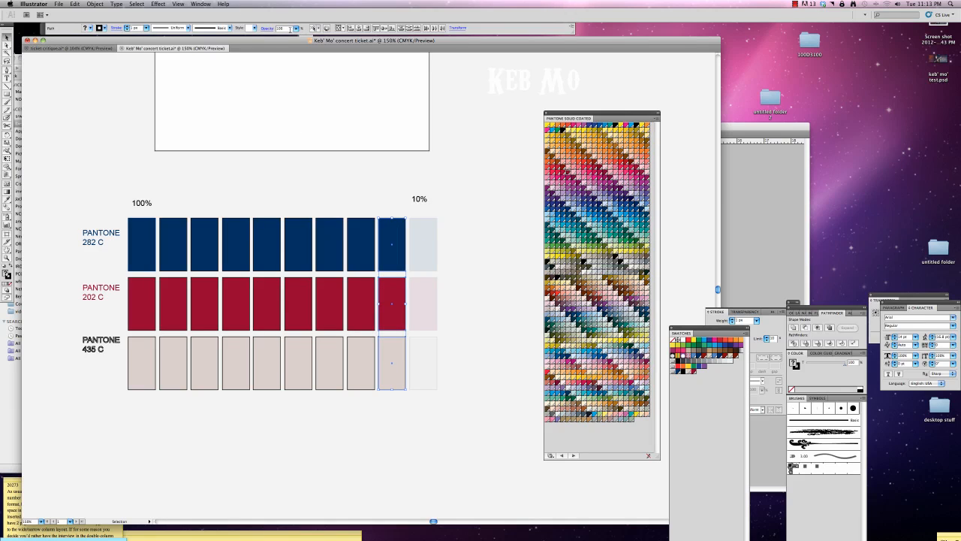
pyautogui.write('20')
pyautogui.press('Return')
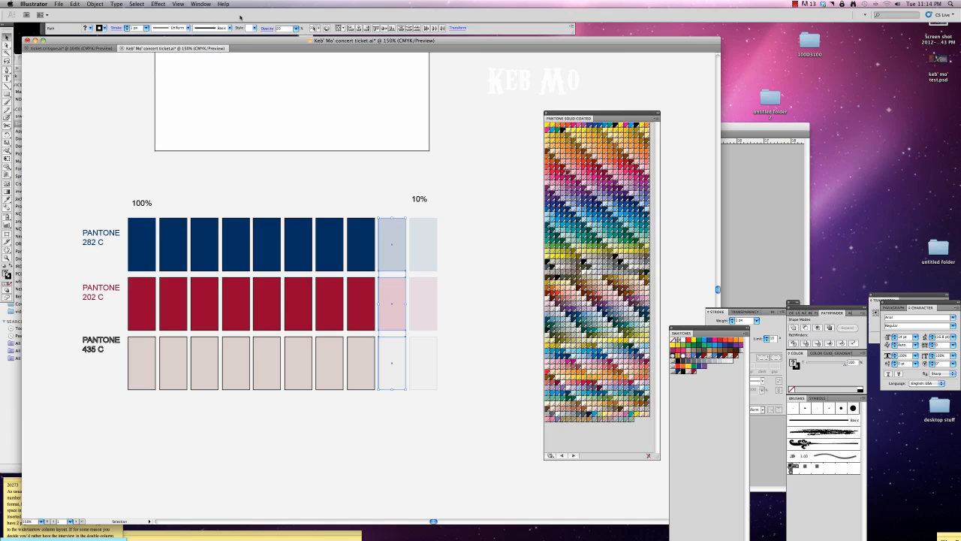
# Set the opacity of the eighth column of boxes to 30% and the seventh column to 40%.
pyautogui.click(361, 353)
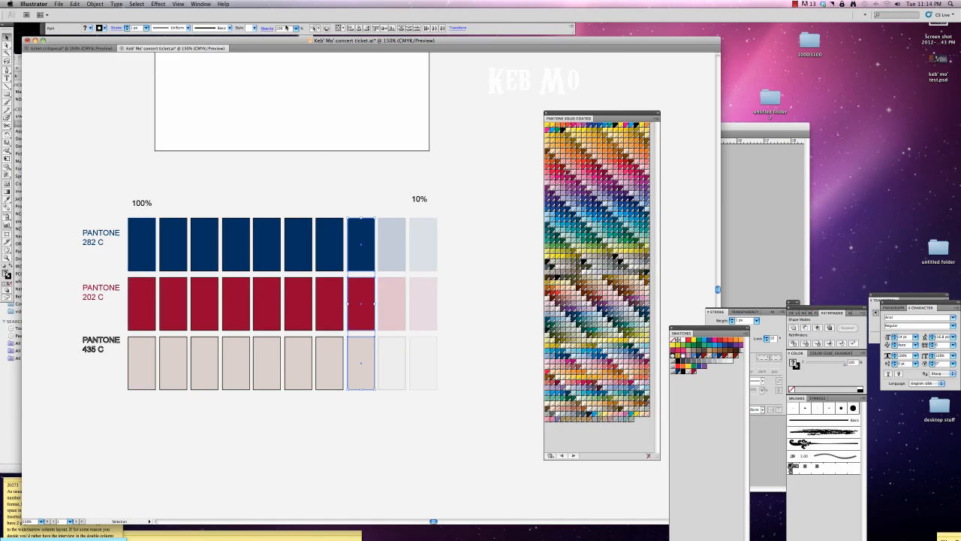
pyautogui.click(280, 28)
pyautogui.write('30')
pyautogui.press('Return')
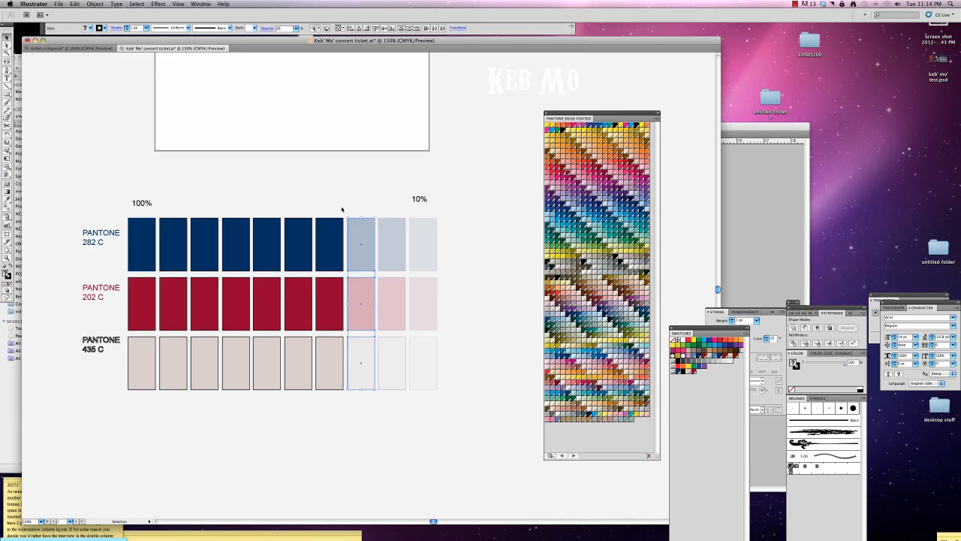
pyautogui.hscroll(-1, 341, 209)
pyautogui.moveTo(333, 208); pyautogui.dragTo(328, 347)
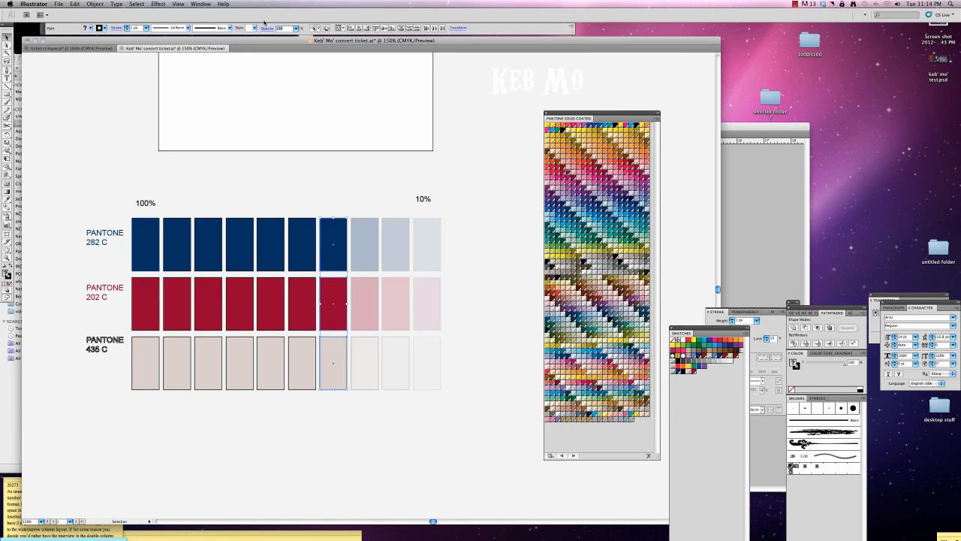
pyautogui.write('40')
pyautogui.press('Return')
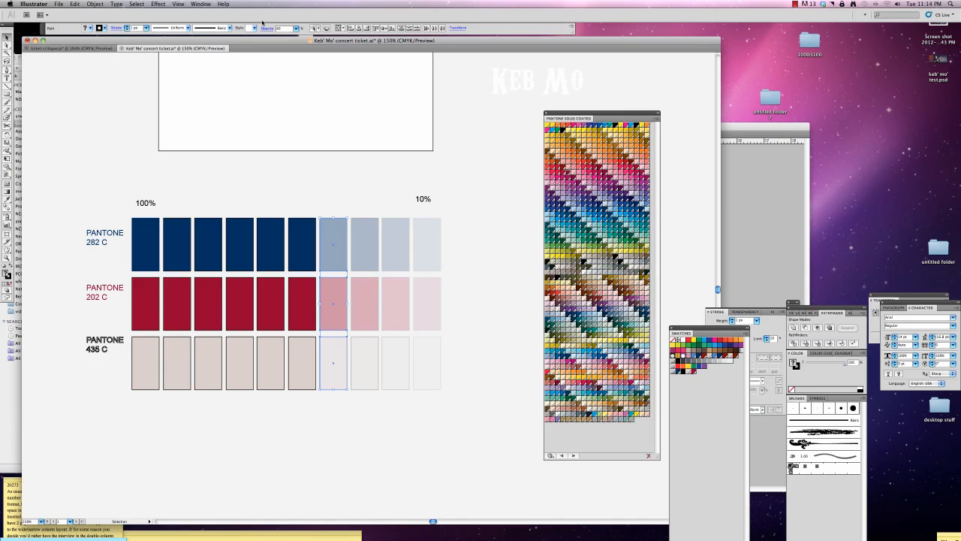
# Set the opacity of the sixth column of boxes to 50% and the fifth column to 60%.
pyautogui.click(306, 304)
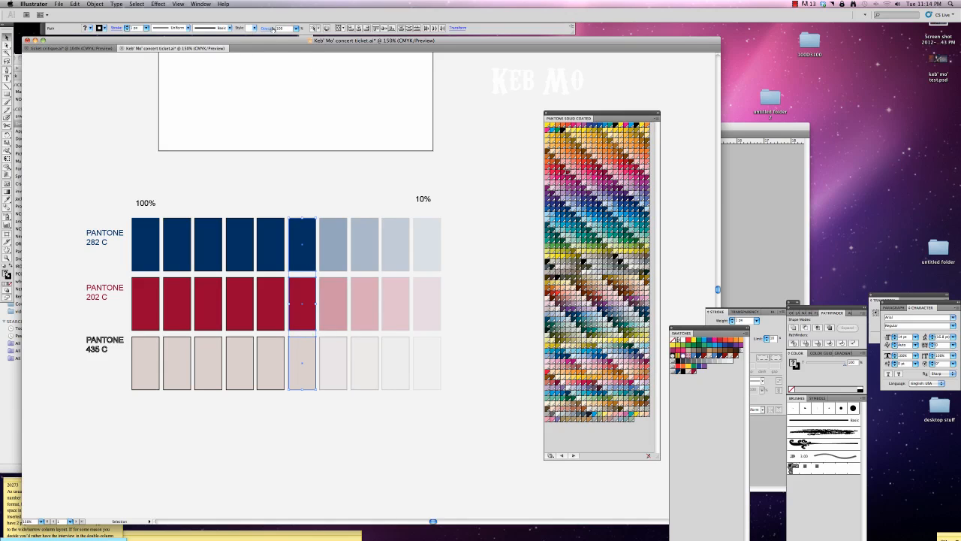
pyautogui.write('50')
pyautogui.press('Return')
pyautogui.moveTo(275, 201); pyautogui.dragTo(264, 358)
pyautogui.doubleClick(283, 29)
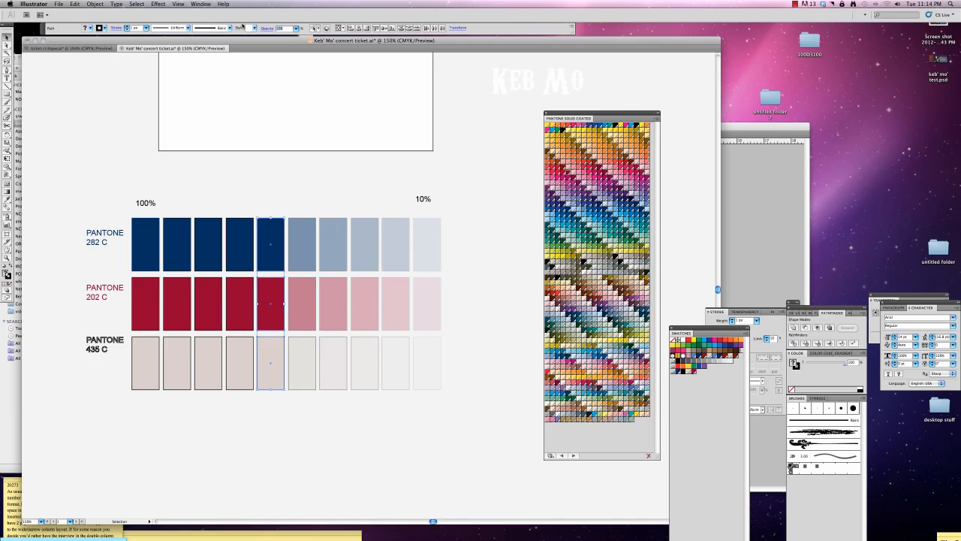
pyautogui.write('60')
pyautogui.press('Return')
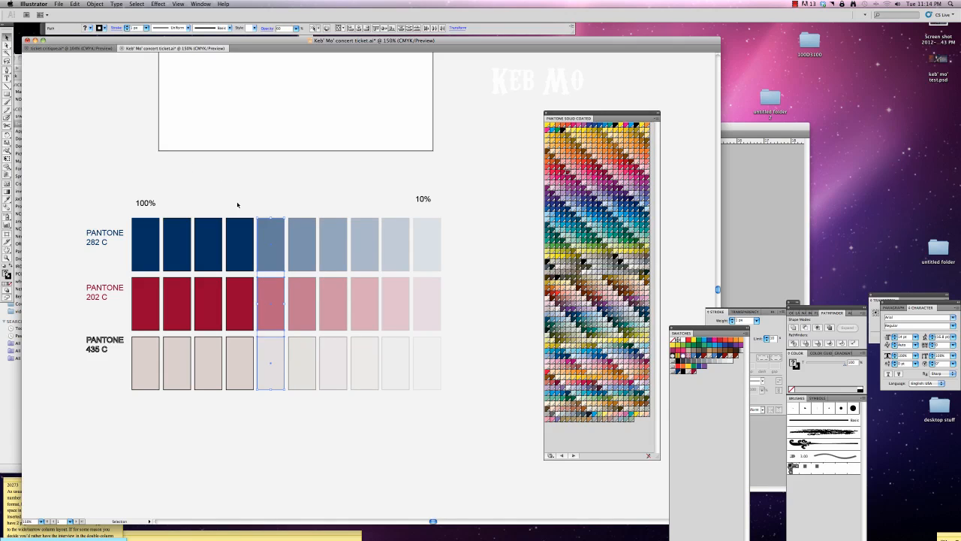
# Set the opacity of the fourth column of boxes to 70% and the third column to 80%.
pyautogui.moveTo(237, 204); pyautogui.dragTo(243, 409)
pyautogui.doubleClick(283, 29)
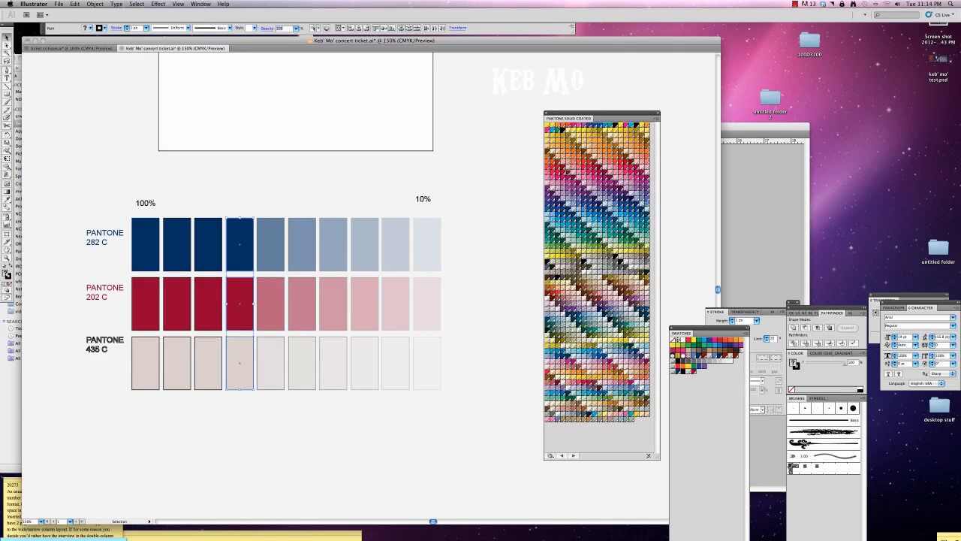
pyautogui.write('70')
pyautogui.press('Return')
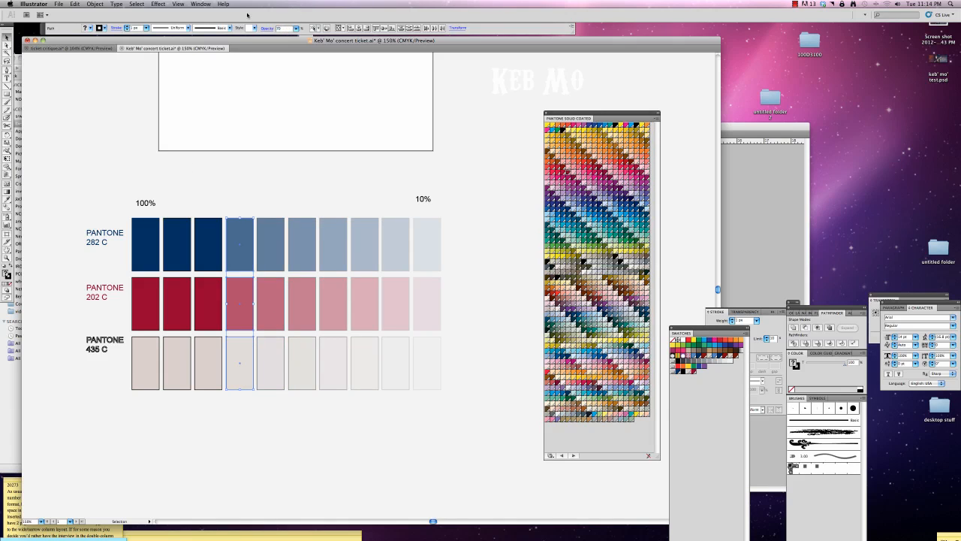
pyautogui.moveTo(202, 207); pyautogui.dragTo(209, 372)
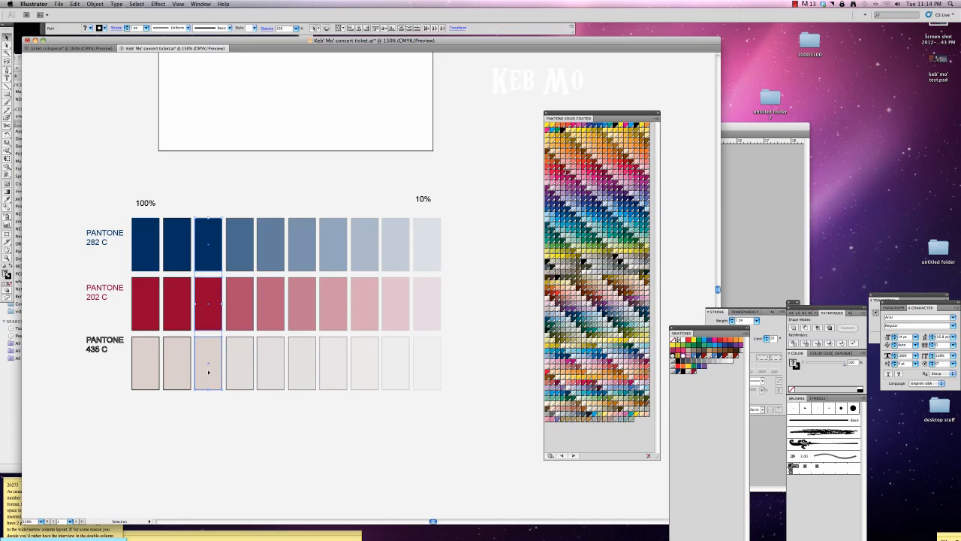
pyautogui.doubleClick(280, 29)
pyautogui.write('80')
pyautogui.press('Return')
# Set the opacity of the second column of boxes to 90%, and remove the stroke from all boxes in the chart.
pyautogui.moveTo(177, 202); pyautogui.dragTo(188, 375)
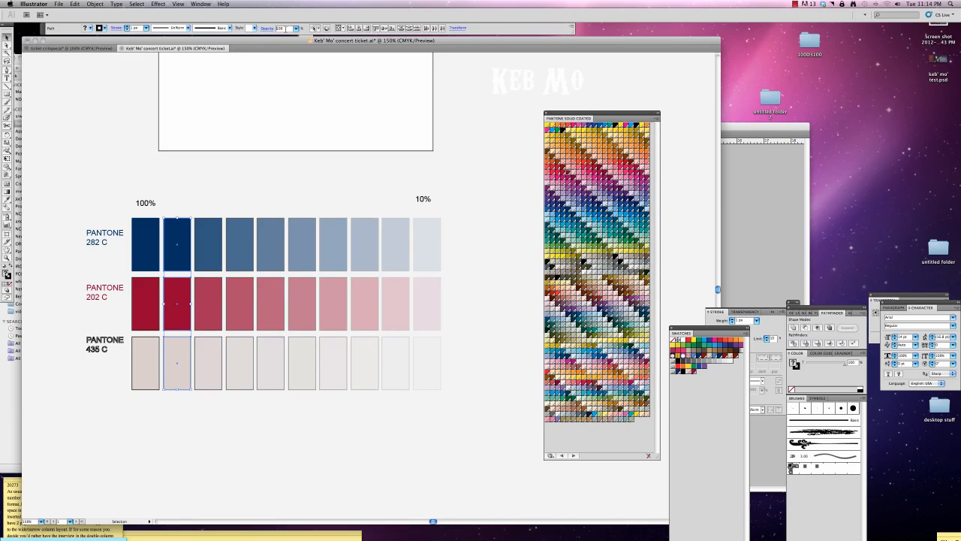
pyautogui.write('90')
pyautogui.press('Return')
pyautogui.moveTo(448, 407); pyautogui.dragTo(51, 300)
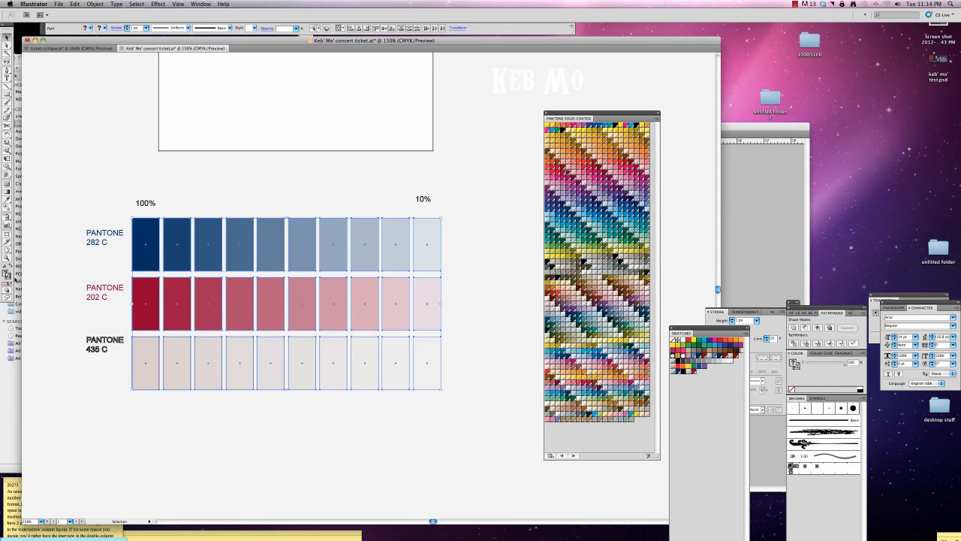
pyautogui.click(51, 270)
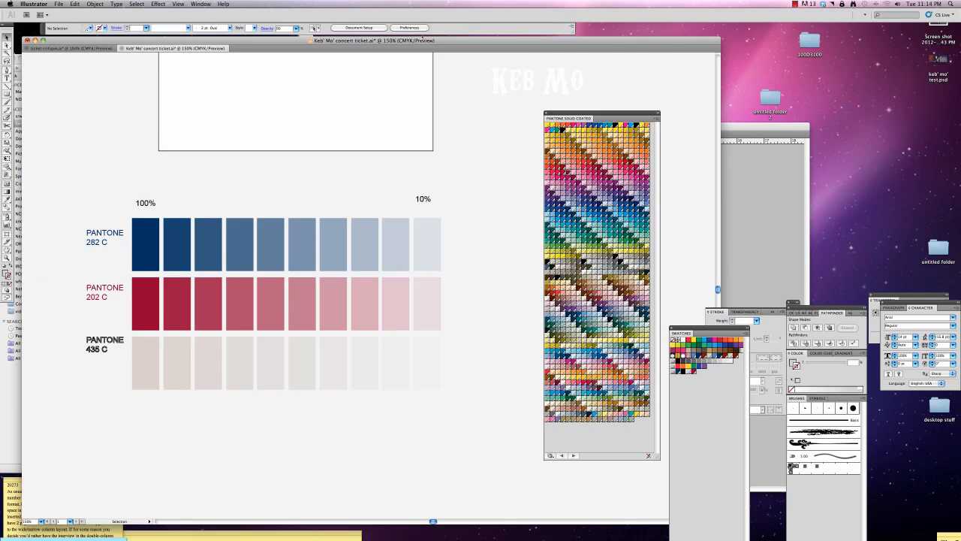
# Place Rust-Texture-8.jpg from the desktop into the ticket document, scaled down and positioned below the tint chart.
pyautogui.moveTo(423, 40); pyautogui.dragTo(401, 168)
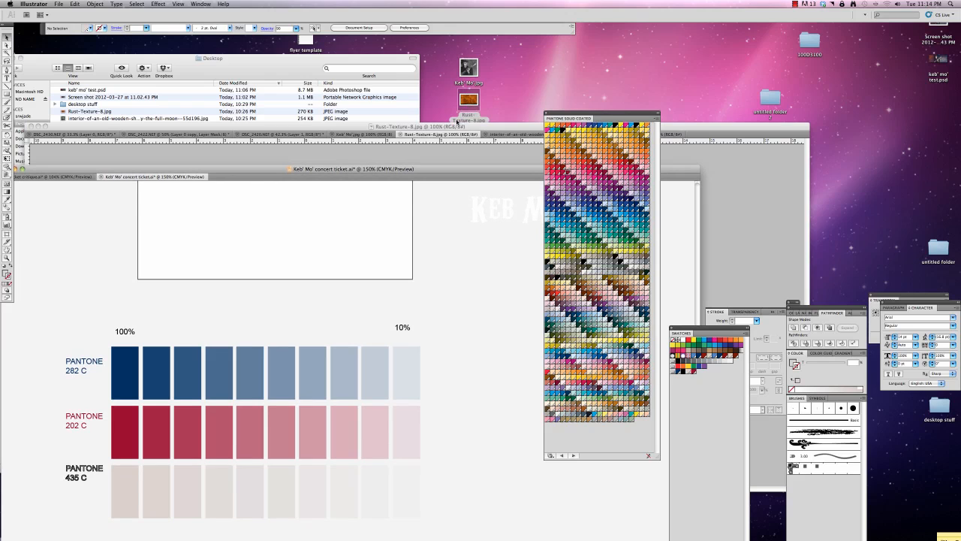
pyautogui.moveTo(456, 122); pyautogui.dragTo(163, 229)
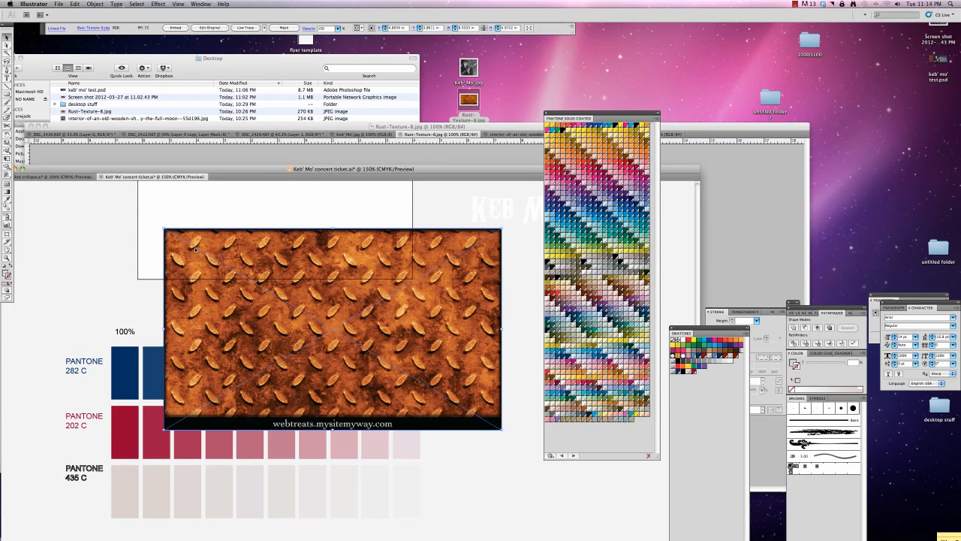
pyautogui.press('super+minus')
pyautogui.press('super+minus')
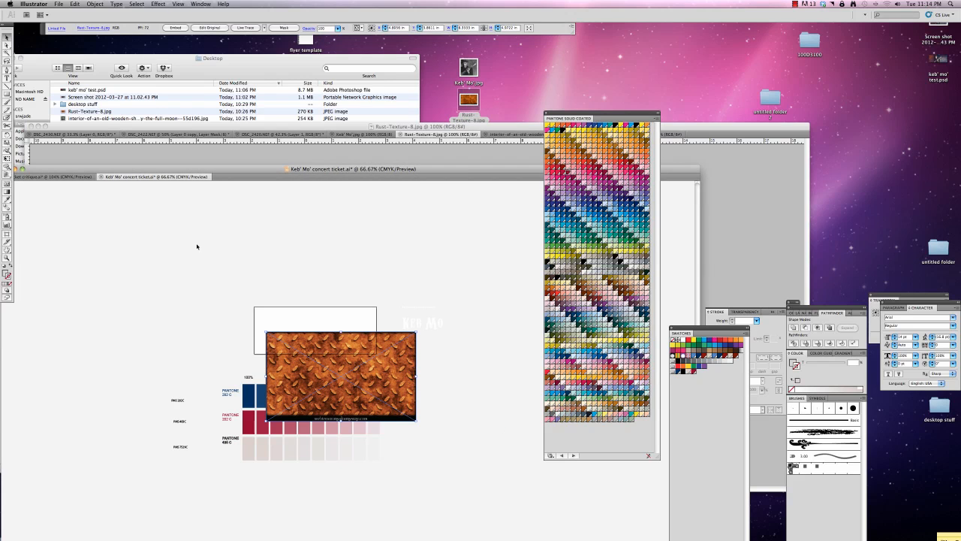
pyautogui.moveTo(415, 419); pyautogui.dragTo(287, 501)
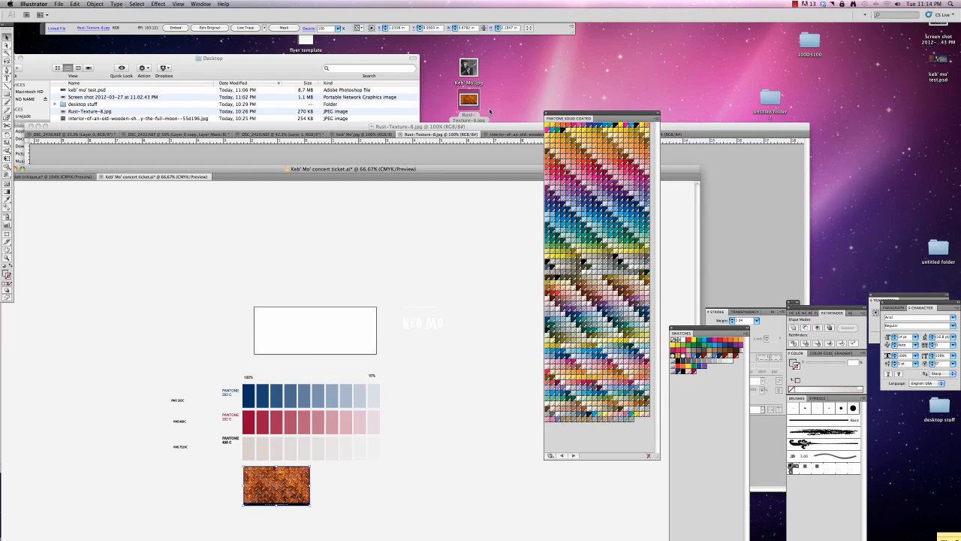
# Place the old wooden shed interior image from the desktop into the ticket document and position it beside the rust texture.
pyautogui.moveTo(496, 126); pyautogui.dragTo(866, 158)
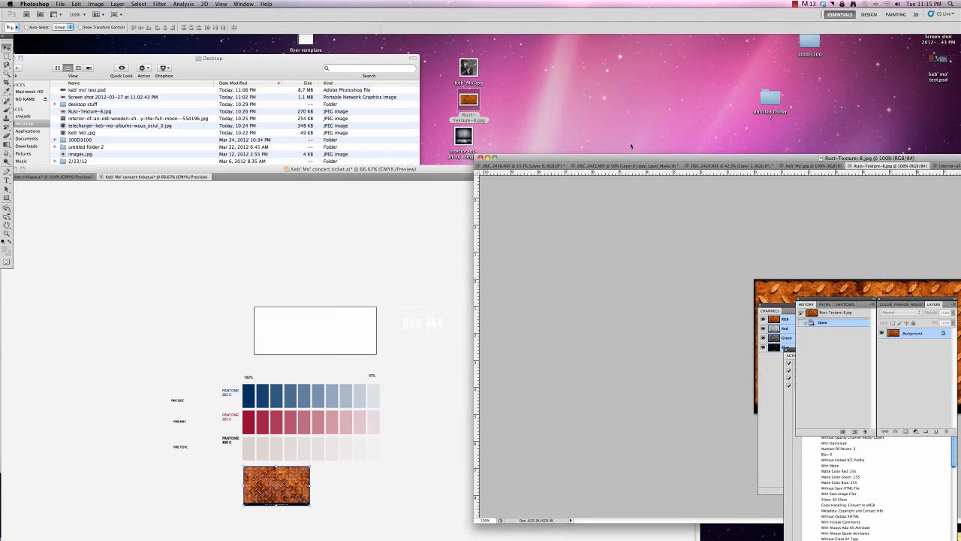
pyautogui.moveTo(465, 135); pyautogui.dragTo(414, 259)
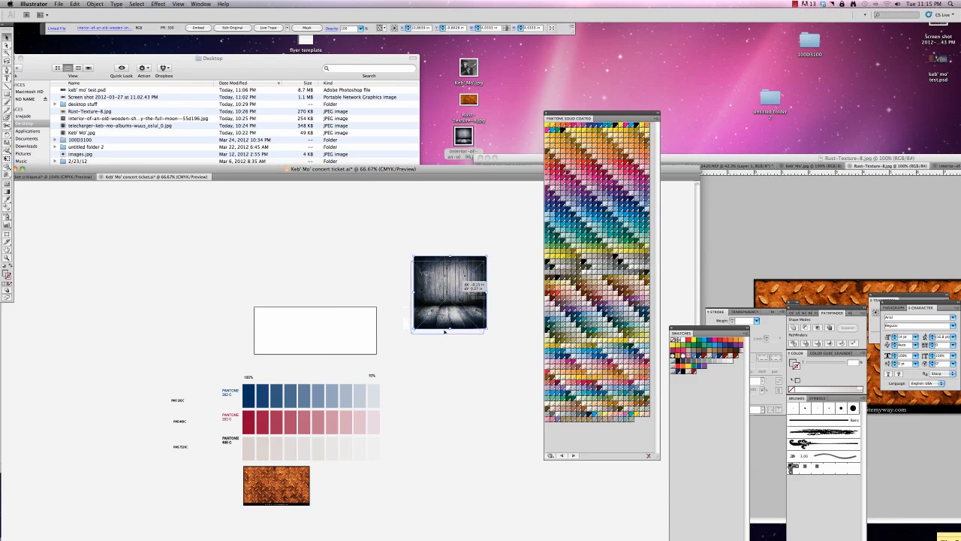
pyautogui.moveTo(439, 292); pyautogui.dragTo(342, 501)
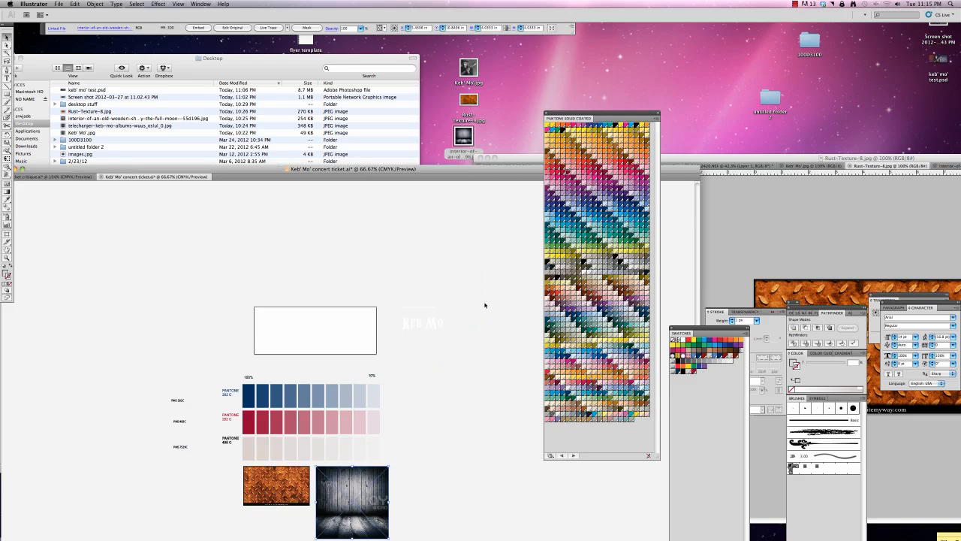
# Rearrange the Photoshop and Illustrator windows so the ticket document with its tint chart and both textures is in front.
pyautogui.click(707, 160)
pyautogui.moveTo(729, 154); pyautogui.dragTo(389, 49)
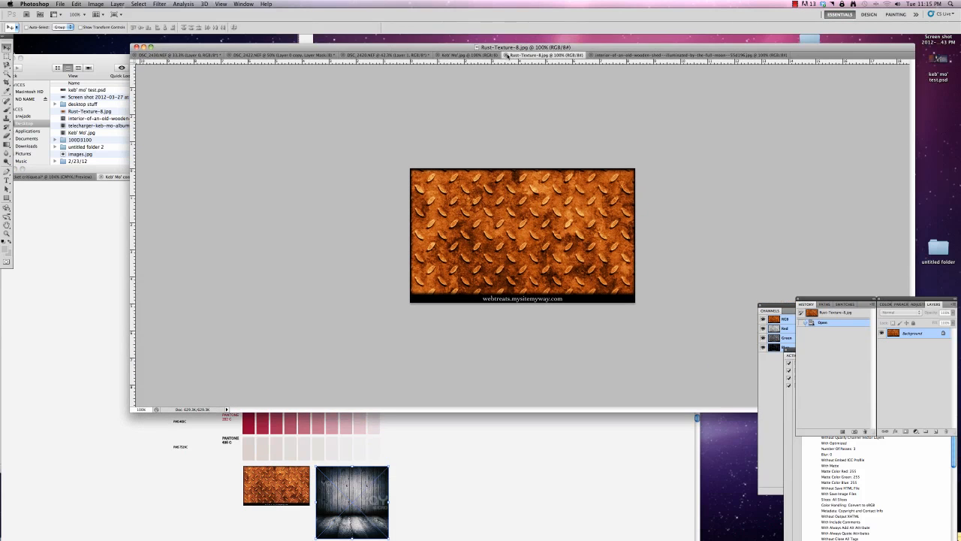
pyautogui.click(459, 439)
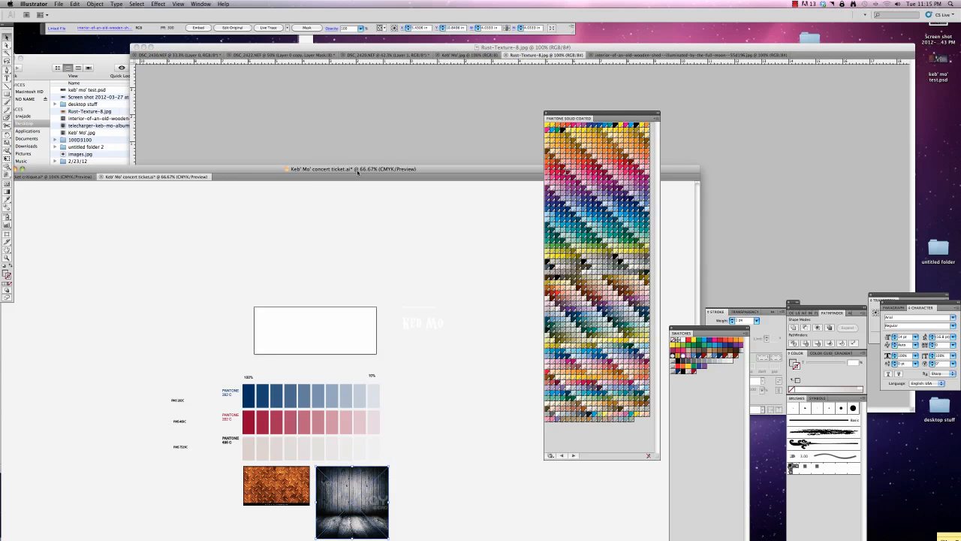
pyautogui.moveTo(357, 171); pyautogui.dragTo(381, 71)
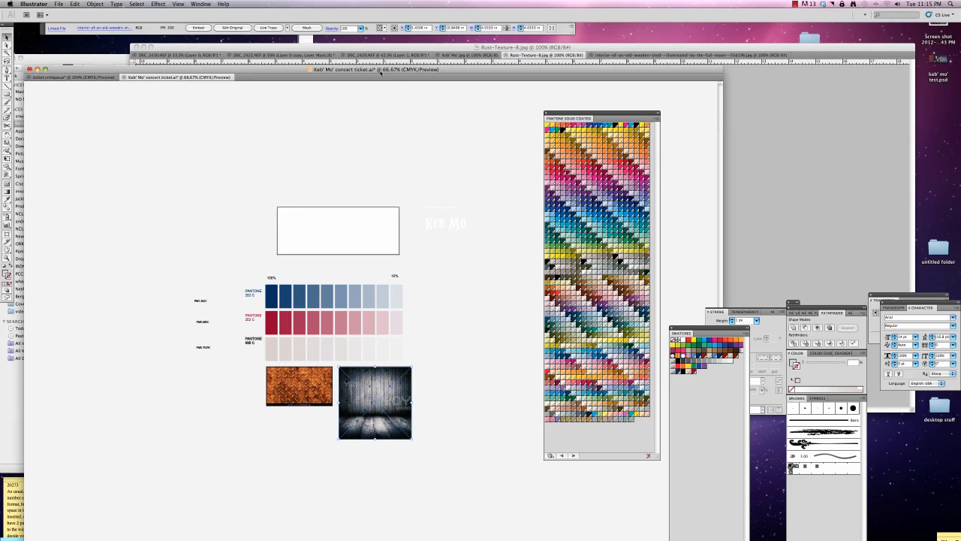
# Deselect the placed image and draw a filled rectangle exactly over the ticket outline above the tint chart.
pyautogui.click(444, 338)
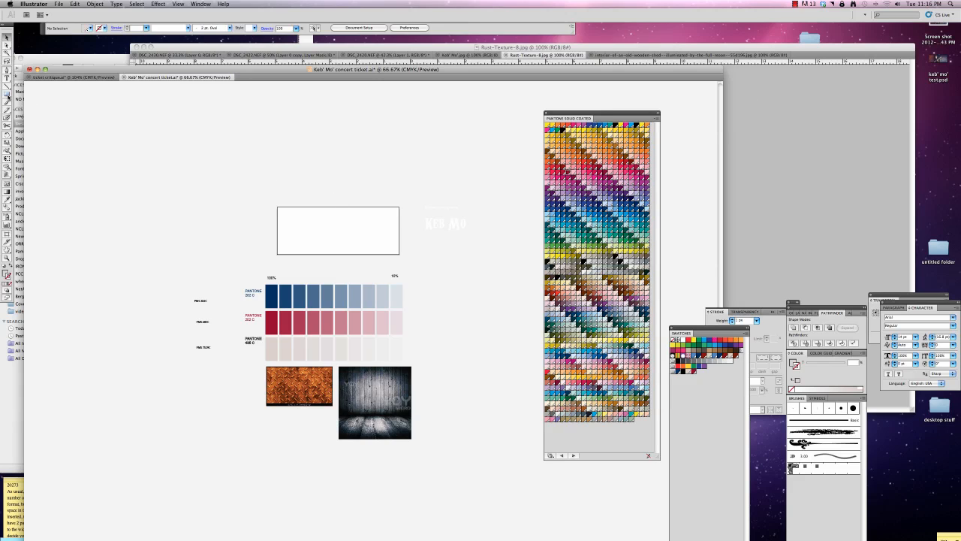
pyautogui.click(7, 95)
pyautogui.moveTo(277, 206); pyautogui.dragTo(401, 254)
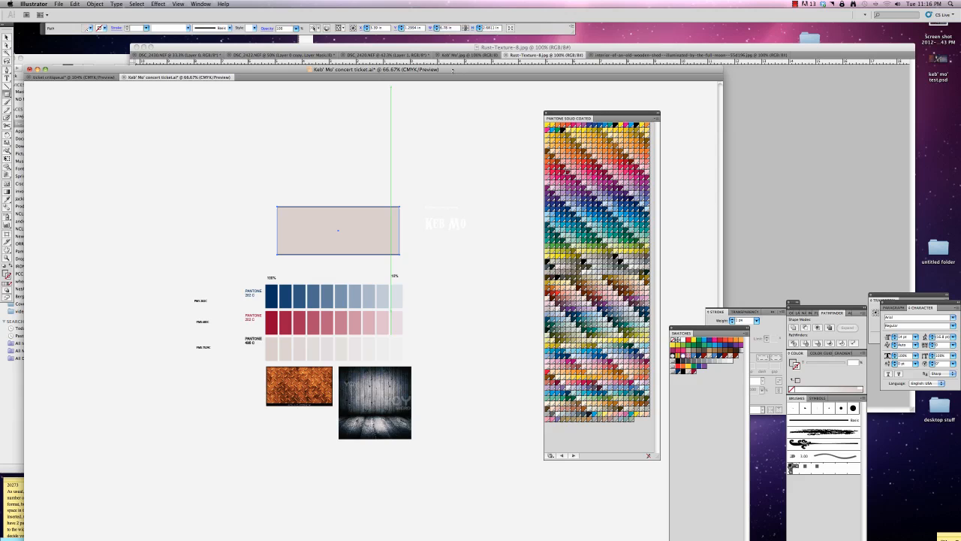
# Switch to Photoshop and start a new document with its dimensions in inches.
pyautogui.moveTo(436, 66); pyautogui.dragTo(383, 264)
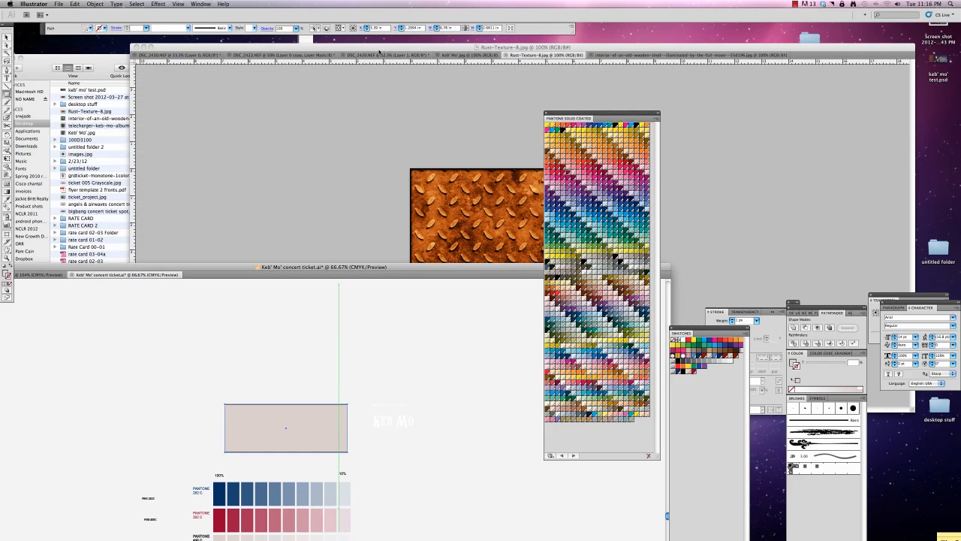
pyautogui.click(176, 47)
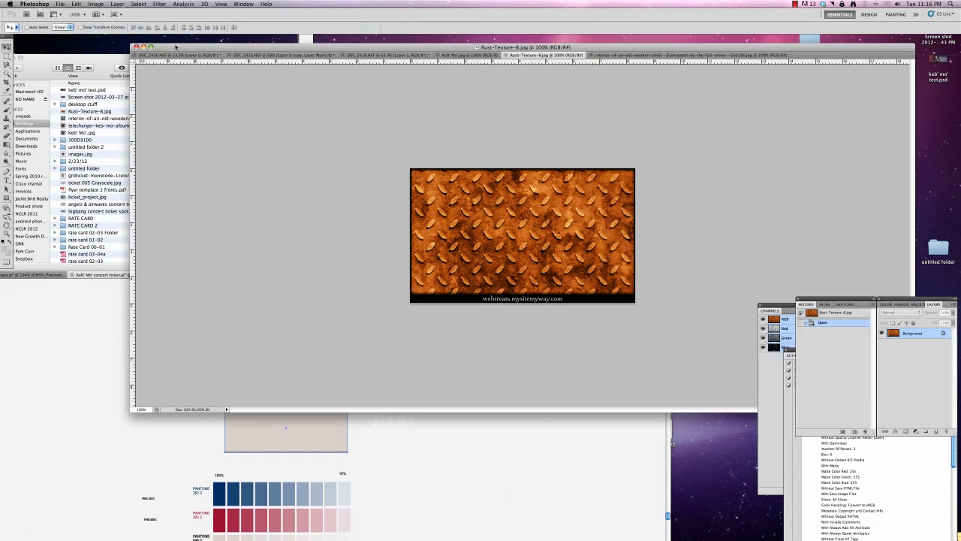
pyautogui.click(61, 4)
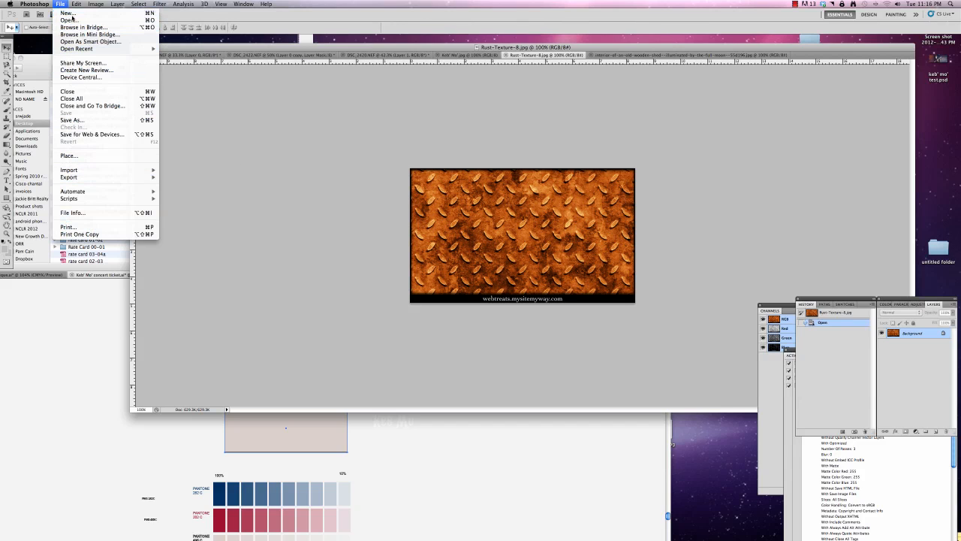
pyautogui.click(288, 64)
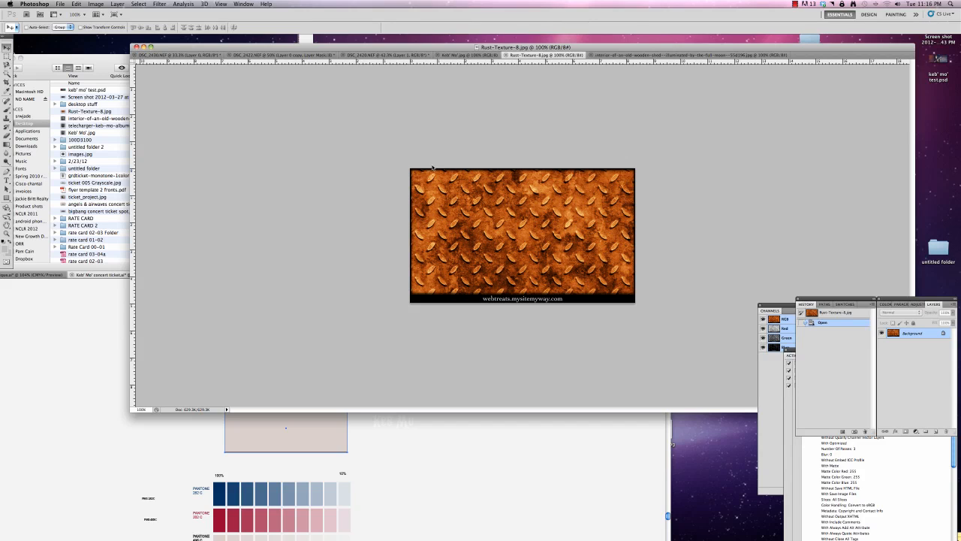
pyautogui.press('super+n')
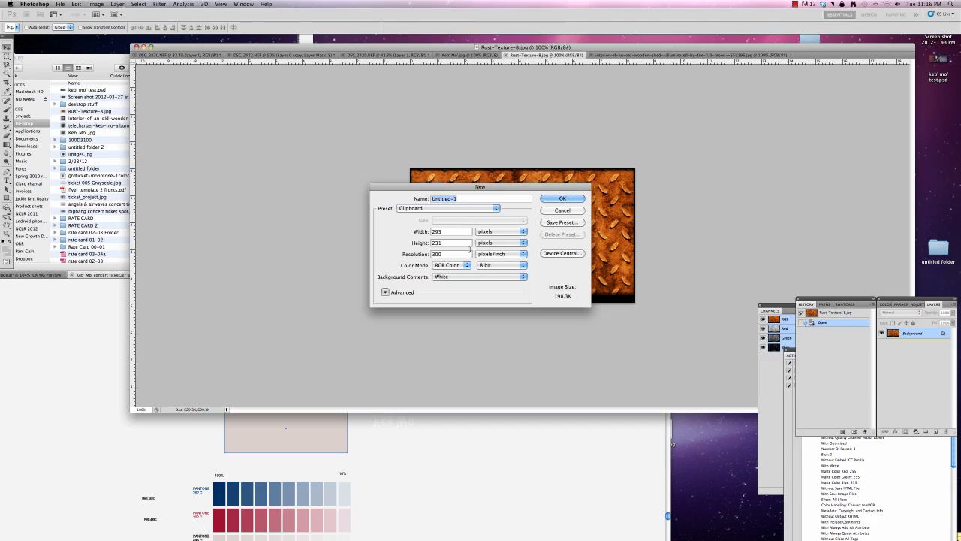
pyautogui.click(500, 231)
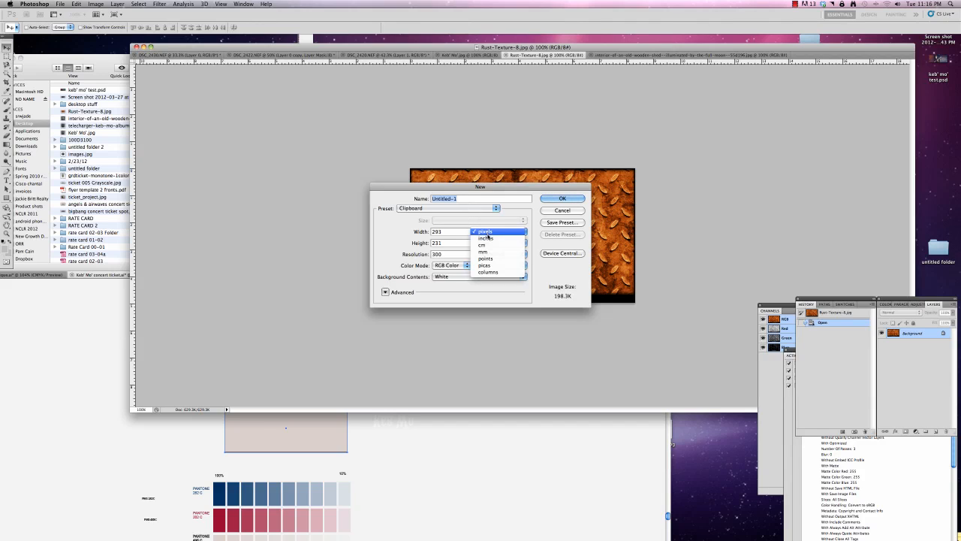
pyautogui.click(495, 242)
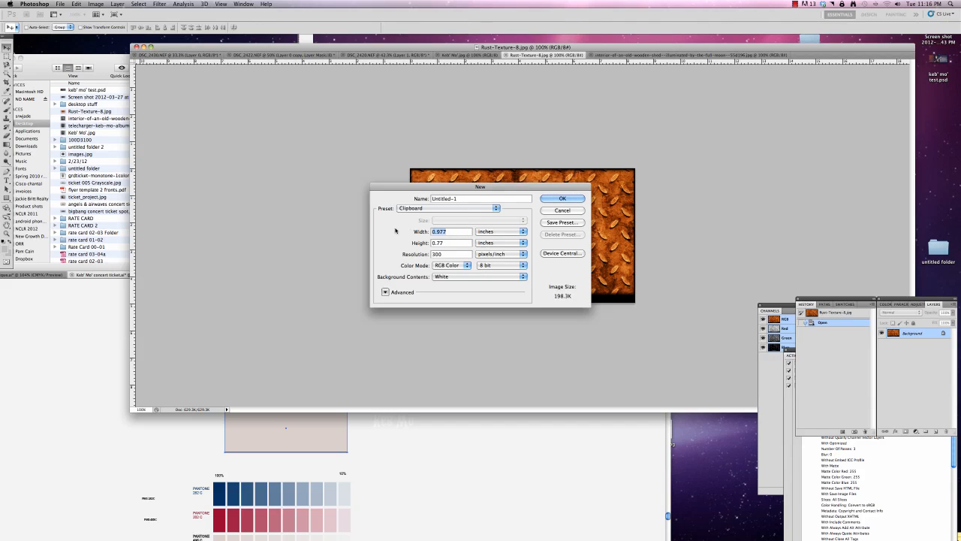
# Set the new document's width to 6.75 inches, height to 2.75 inches and color mode to Grayscale.
pyautogui.write('6.75')
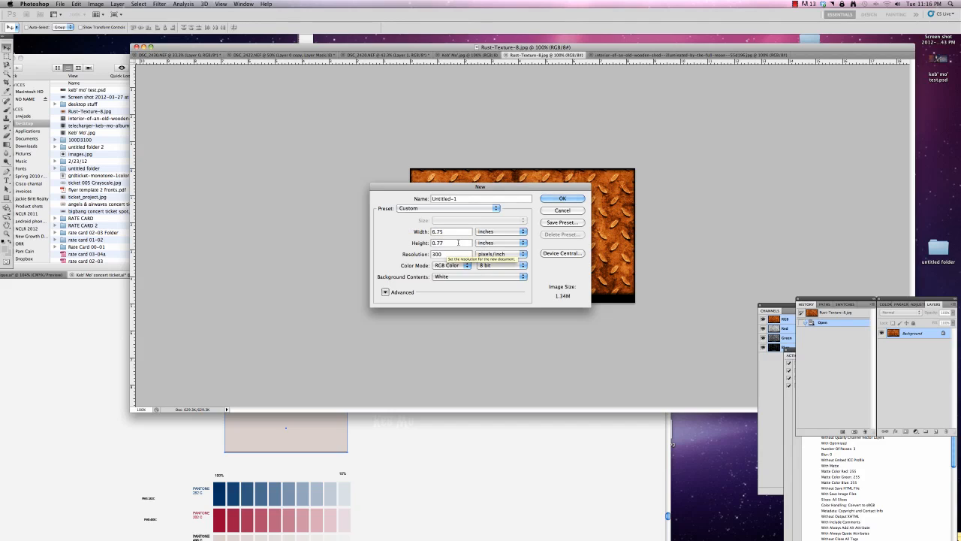
pyautogui.press('Tab')
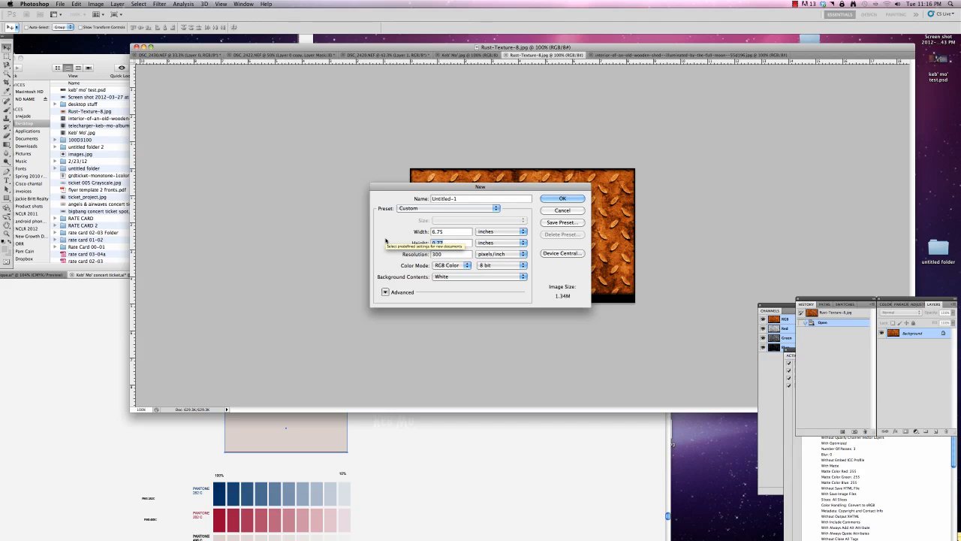
pyautogui.write('2.75')
pyautogui.click(454, 267)
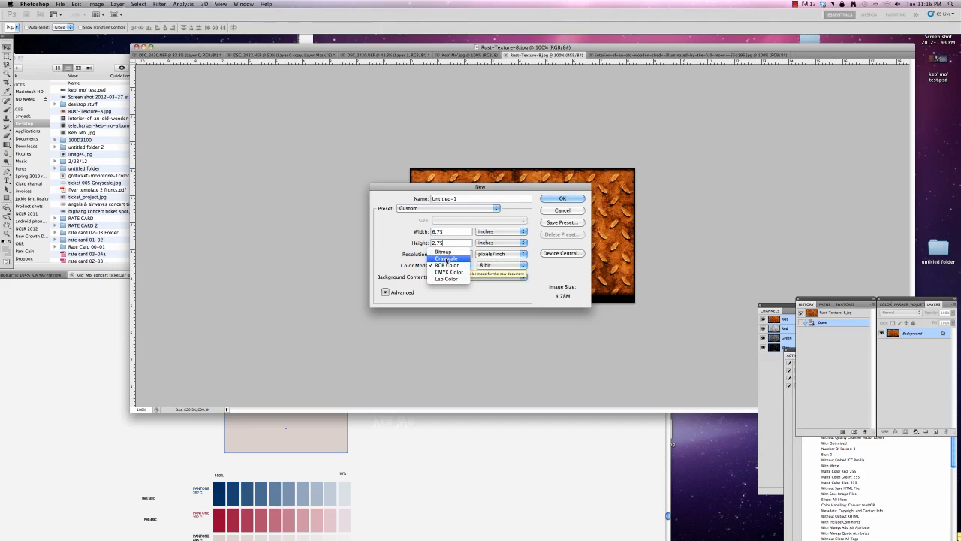
pyautogui.click(445, 255)
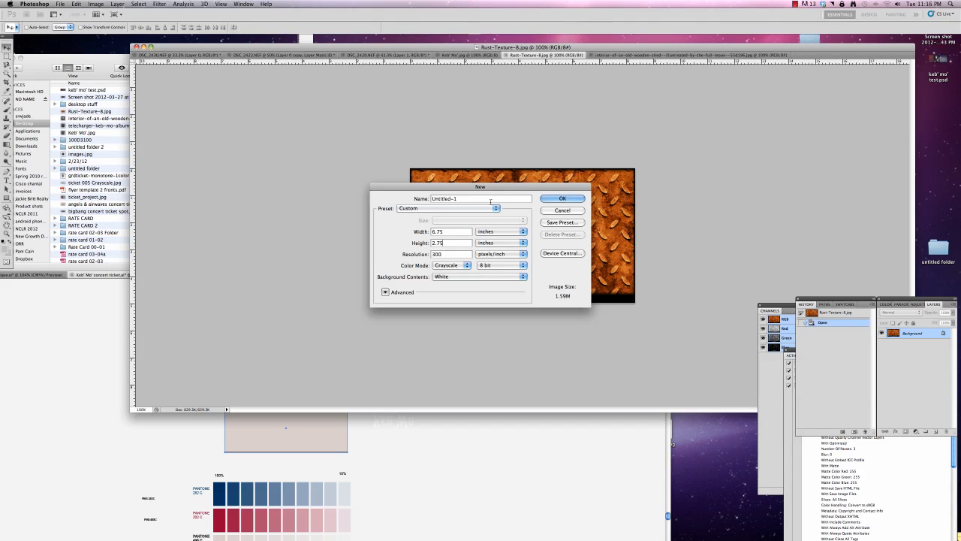
# Name the new document "keb mo ticket 2012" and create it.
pyautogui.moveTo(491, 200); pyautogui.dragTo(395, 178)
pyautogui.write('keb mo ticket 2012')
pyautogui.press('Return')
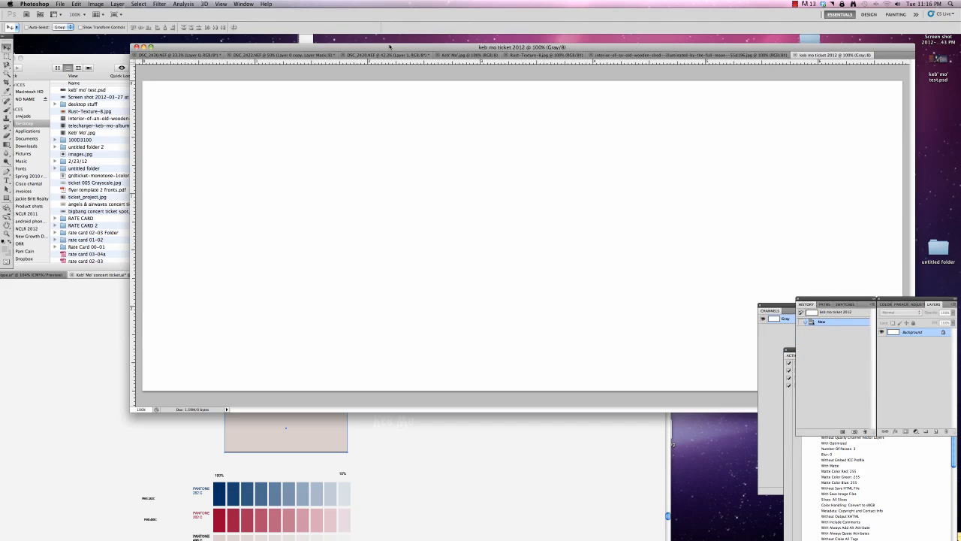
# Convert the locked Background layer into a regular layer with the default name Layer 0.
pyautogui.moveTo(391, 46); pyautogui.dragTo(309, 45)
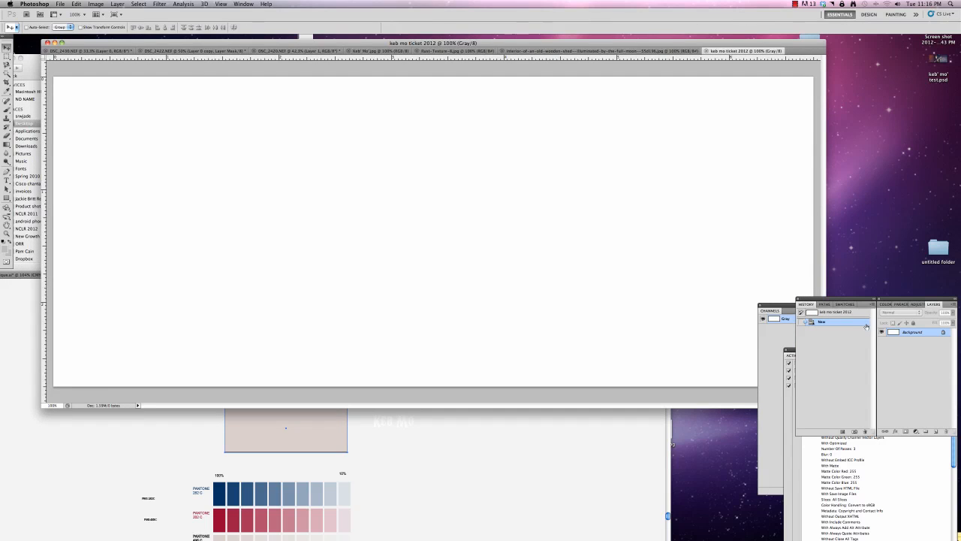
pyautogui.doubleClick(916, 333)
pyautogui.click(542, 233)
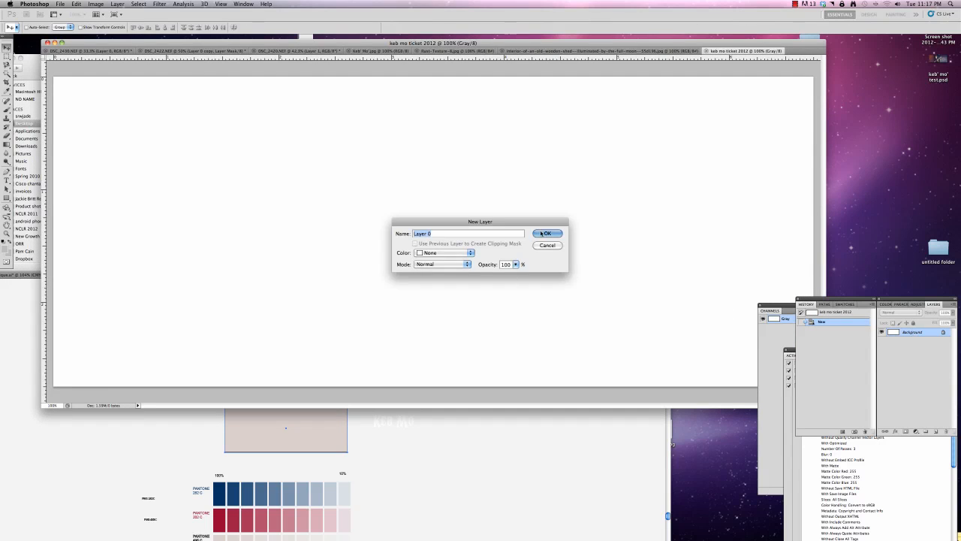
# Place Rust-Texture-8.jpg from the desktop into the grayscale ticket document, shifted toward the left side of the canvas.
pyautogui.moveTo(539, 43); pyautogui.dragTo(514, 165)
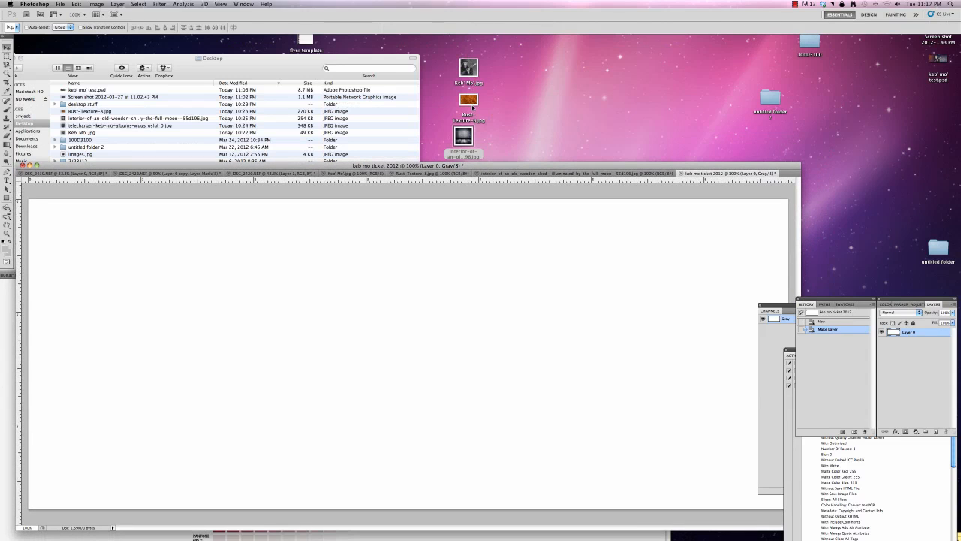
pyautogui.moveTo(469, 100); pyautogui.dragTo(222, 318)
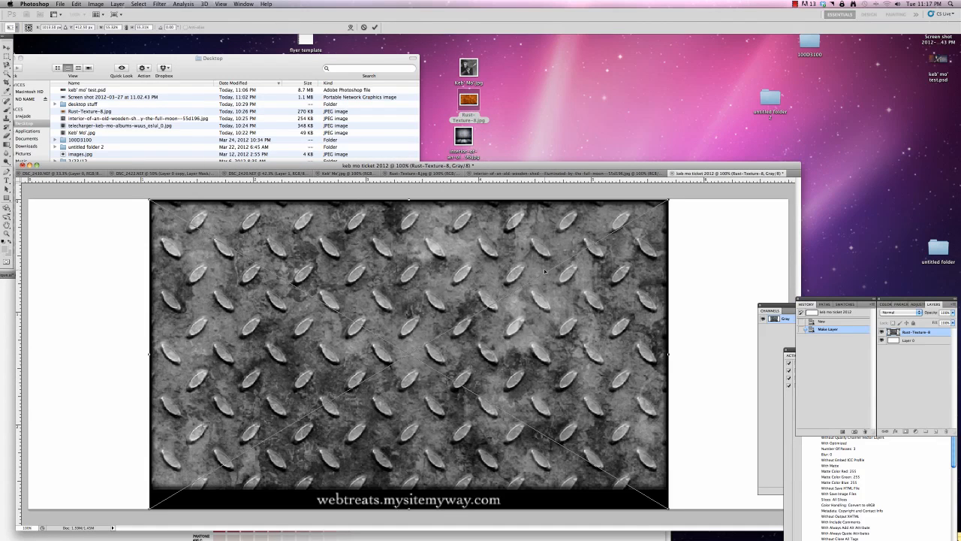
pyautogui.moveTo(560, 275); pyautogui.dragTo(469, 275)
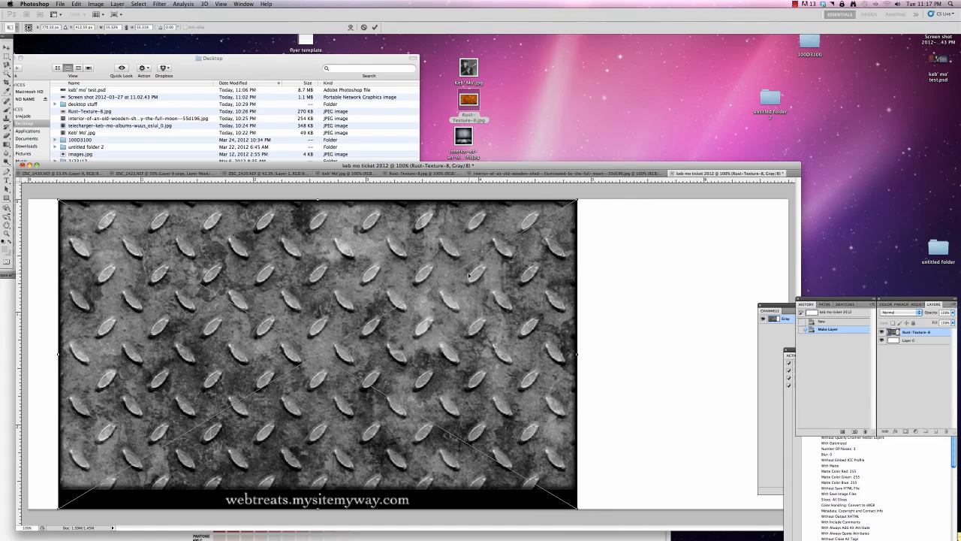
pyautogui.click(374, 27)
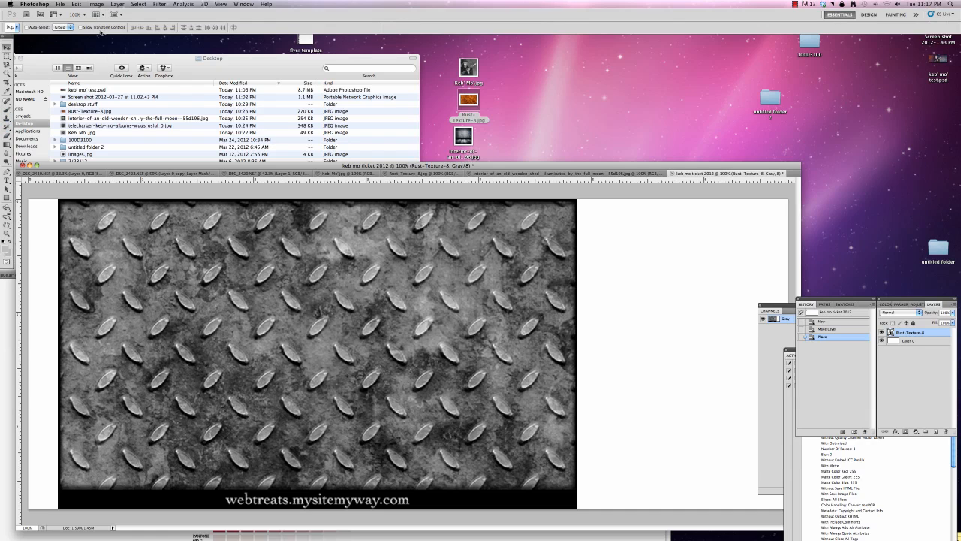
# Rotate the rust texture about 90 degrees counterclockwise and move it flush against the left edge of the ticket canvas.
pyautogui.moveTo(150, 167); pyautogui.dragTo(184, 79)
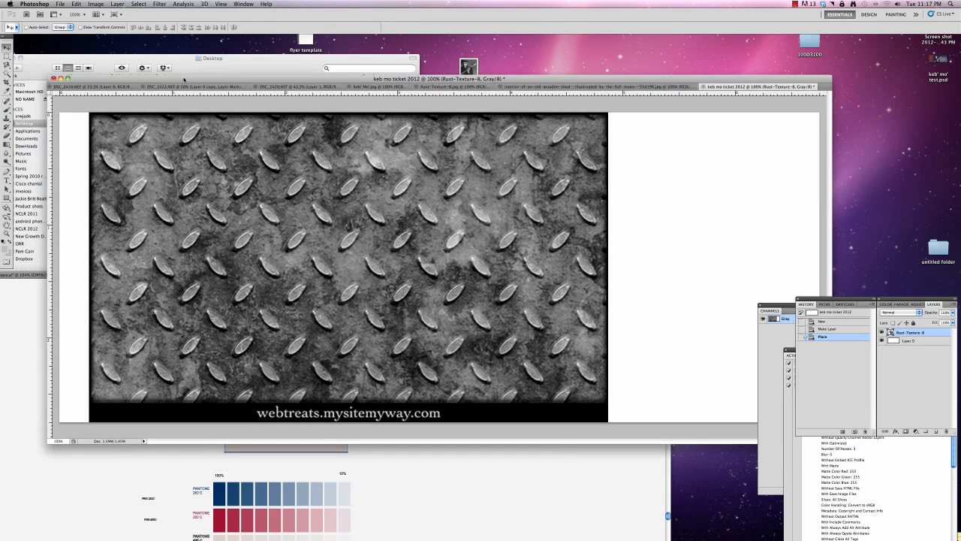
pyautogui.press('super+minus')
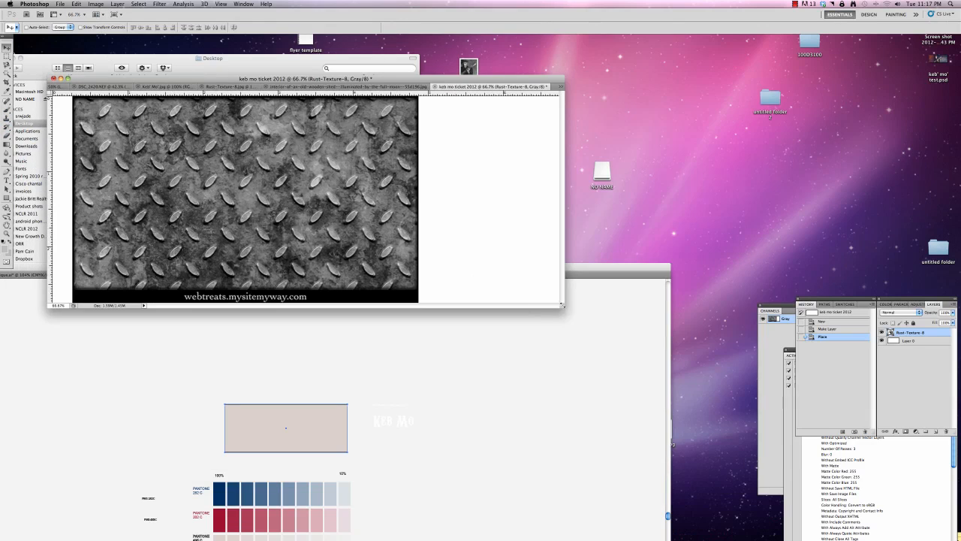
pyautogui.moveTo(562, 305); pyautogui.dragTo(699, 473)
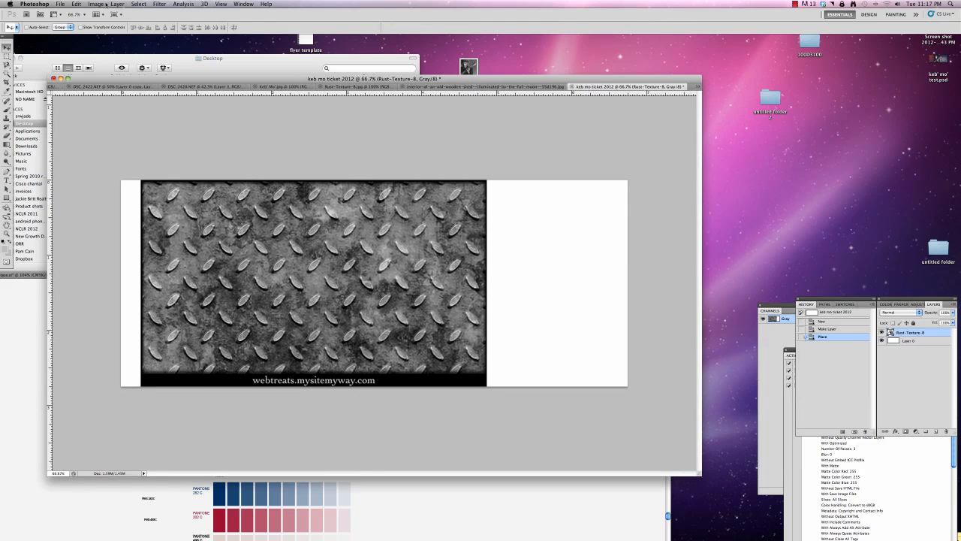
pyautogui.click(78, 4)
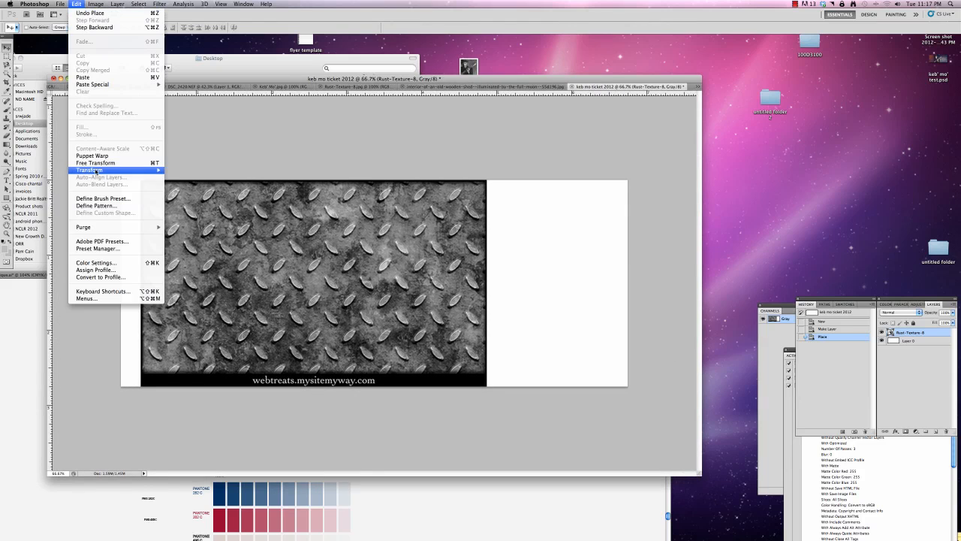
pyautogui.moveTo(90, 170)
pyautogui.click(181, 186)
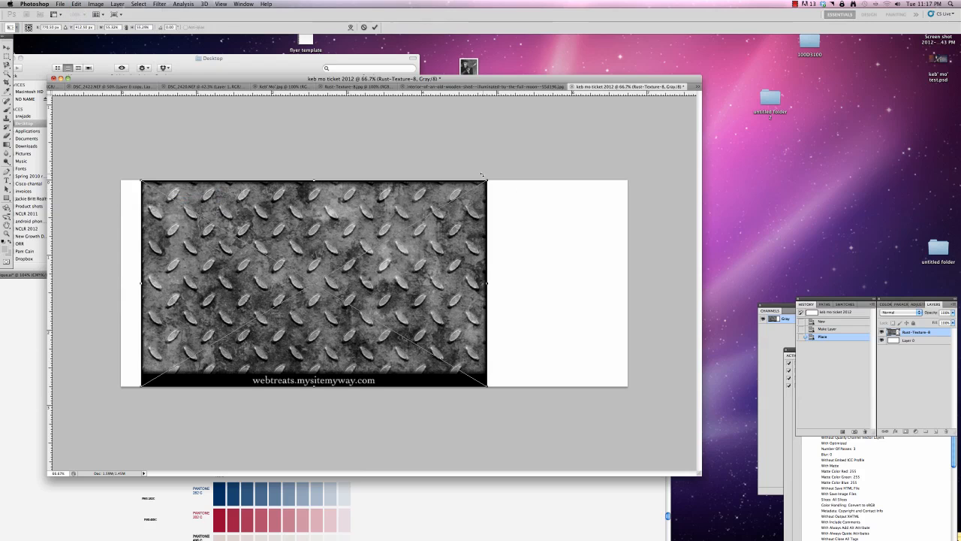
pyautogui.moveTo(522, 195); pyautogui.dragTo(225, 110)
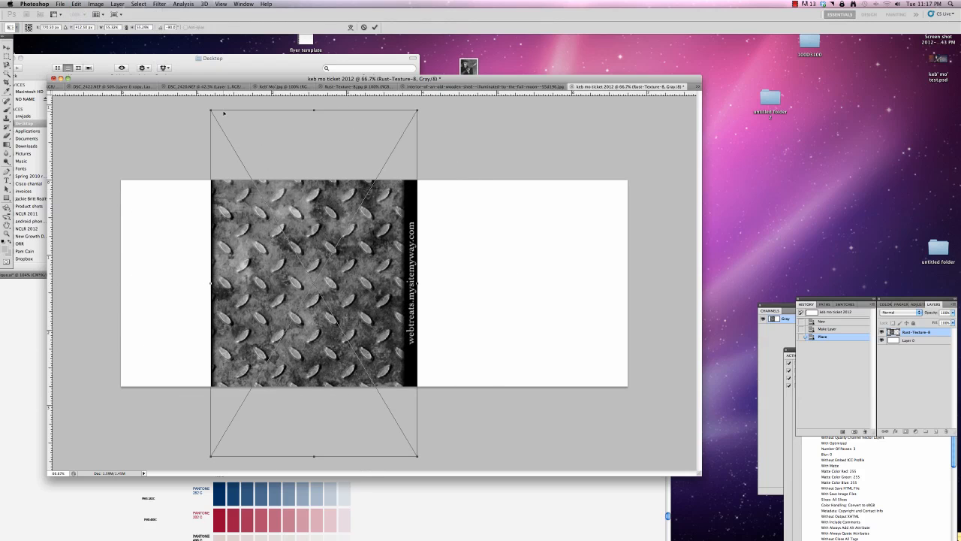
pyautogui.click(7, 47)
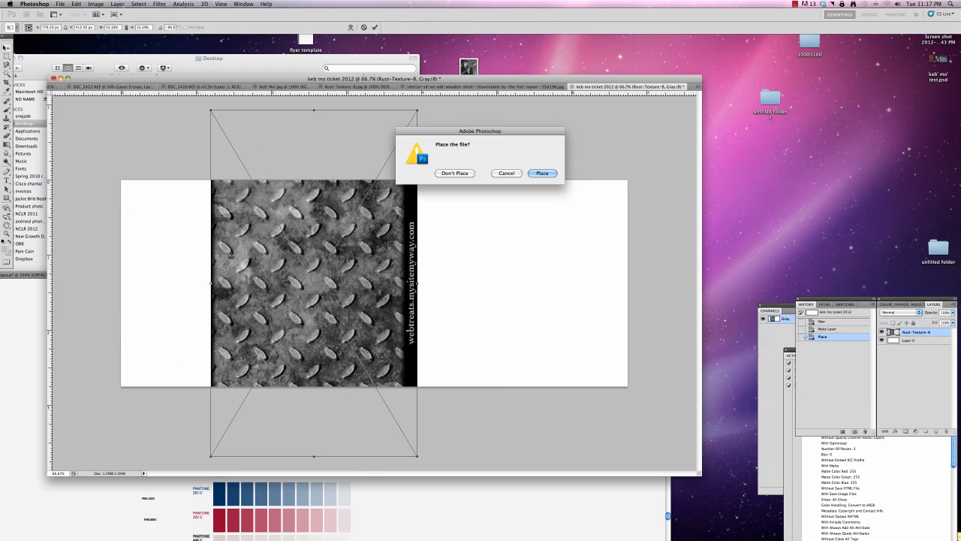
pyautogui.click(542, 172)
pyautogui.moveTo(358, 228); pyautogui.dragTo(254, 238)
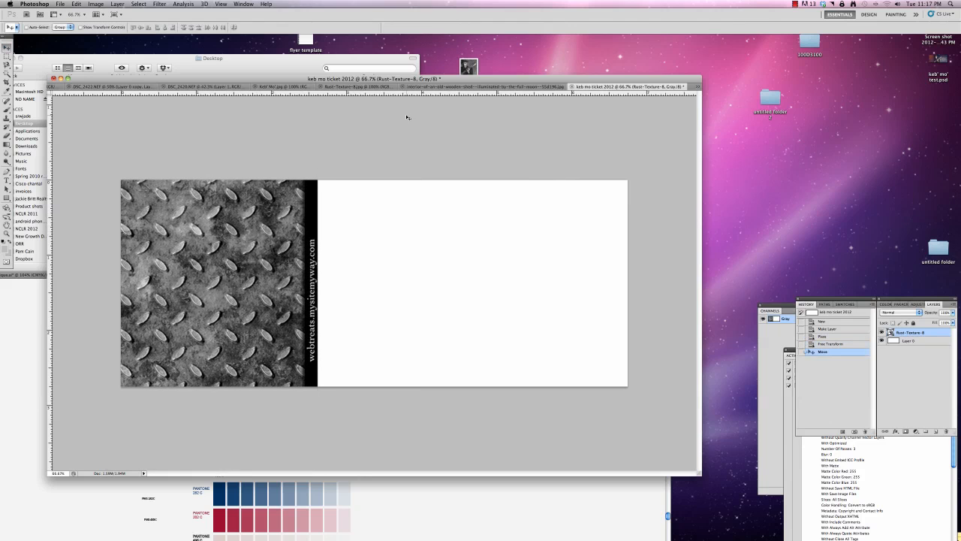
pyautogui.click(493, 61)
pyautogui.moveTo(469, 67); pyautogui.dragTo(394, 218)
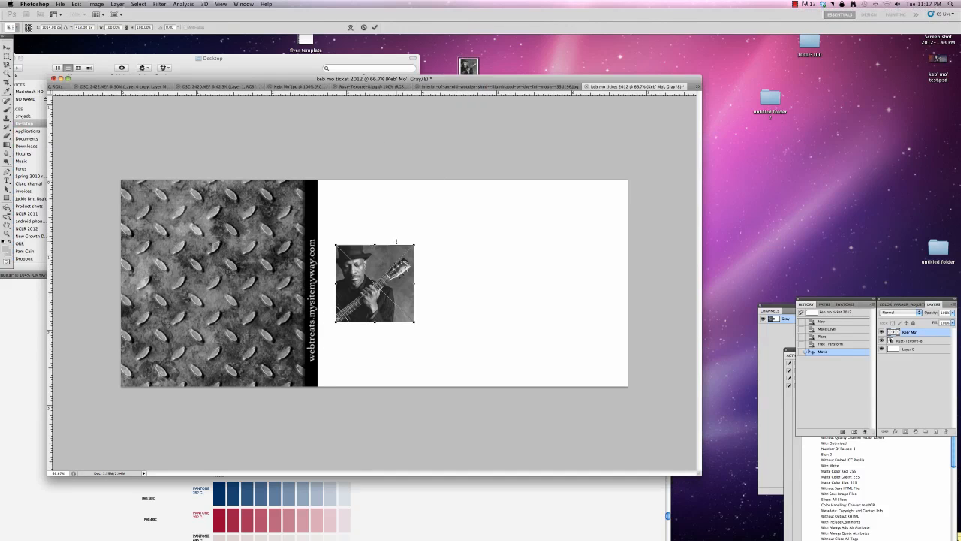
pyautogui.press('Escape')
# Place the telecharger-keb-mo-albums photo from the desktop into the ticket, shifted slightly left over the edge of the rust texture.
pyautogui.moveTo(568, 81); pyautogui.dragTo(469, 215)
pyautogui.moveTo(460, 175); pyautogui.dragTo(257, 296)
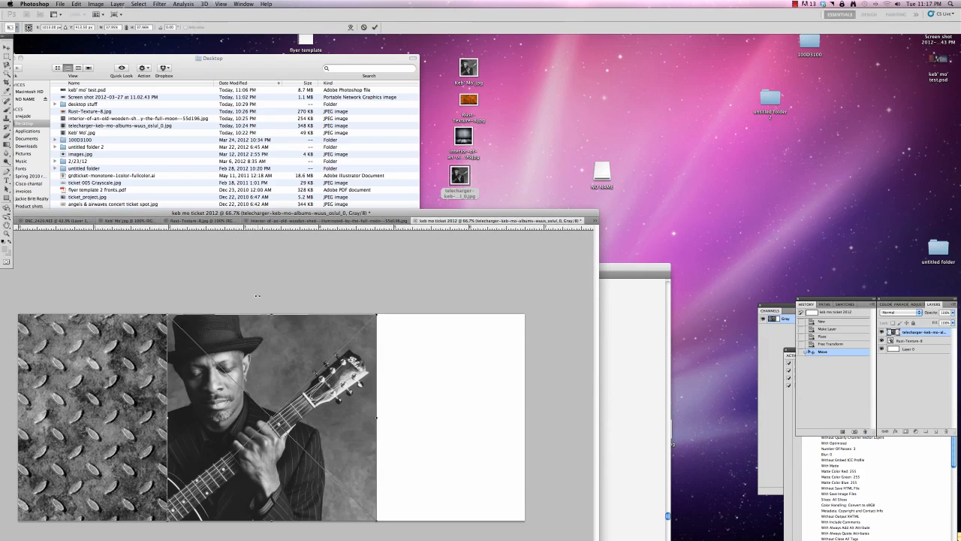
pyautogui.moveTo(274, 215); pyautogui.dragTo(340, 103)
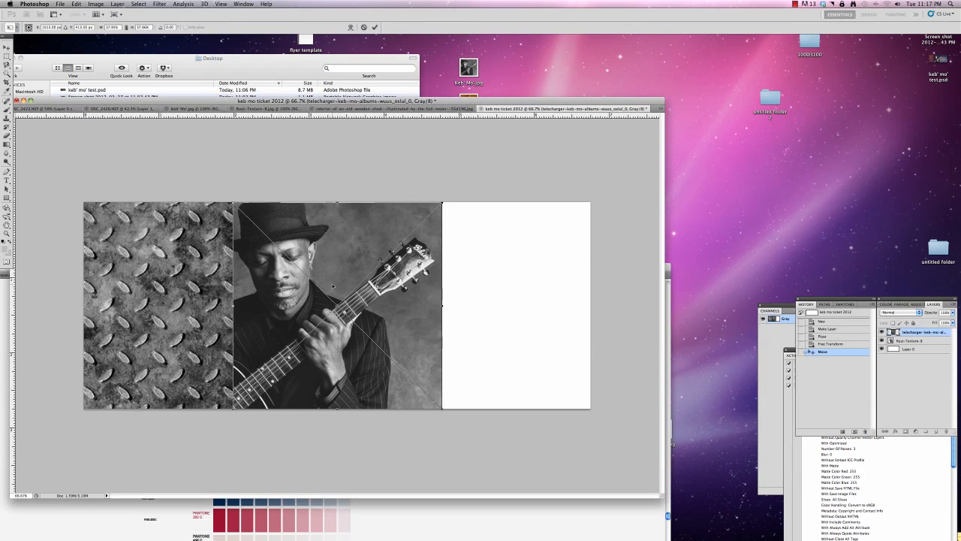
pyautogui.moveTo(333, 286)
pyautogui.mouseDown()
pyautogui.moveTo(346, 285)
pyautogui.moveTo(315, 286)
pyautogui.mouseUp()
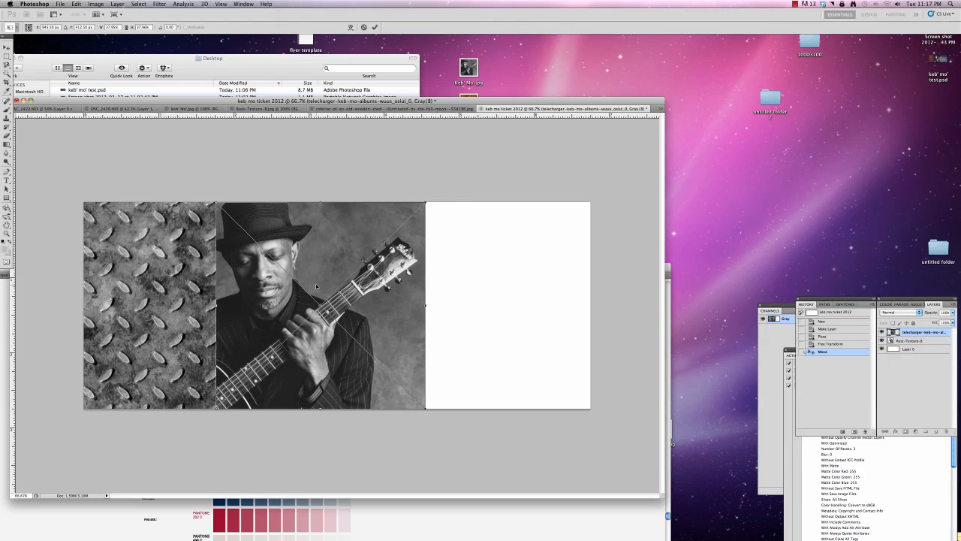
# Scale the placed guitarist photo proportionally to about 44.5%, reposition it to overflow the ticket's top and bottom edges, and commit the placement.
pyautogui.moveTo(427, 410); pyautogui.dragTo(440, 426)
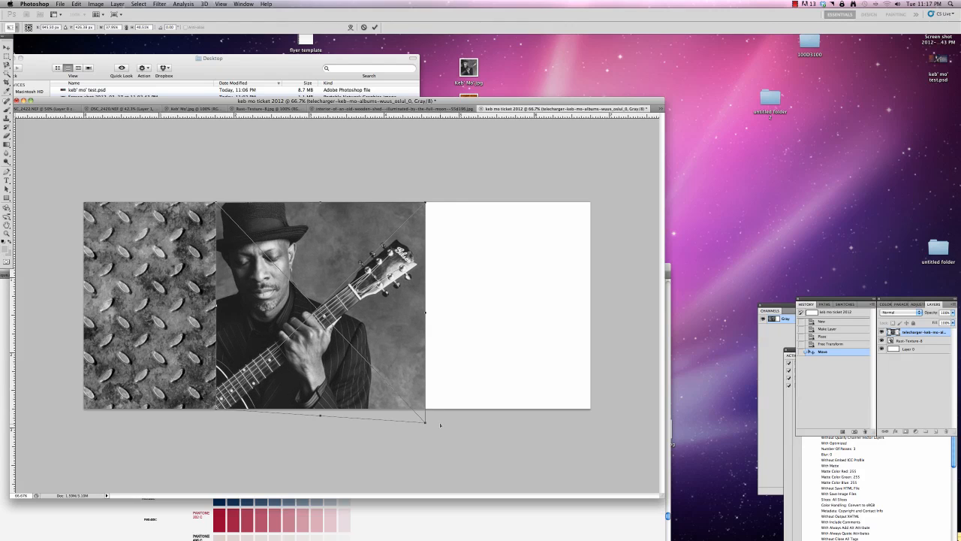
pyautogui.press('super+z')
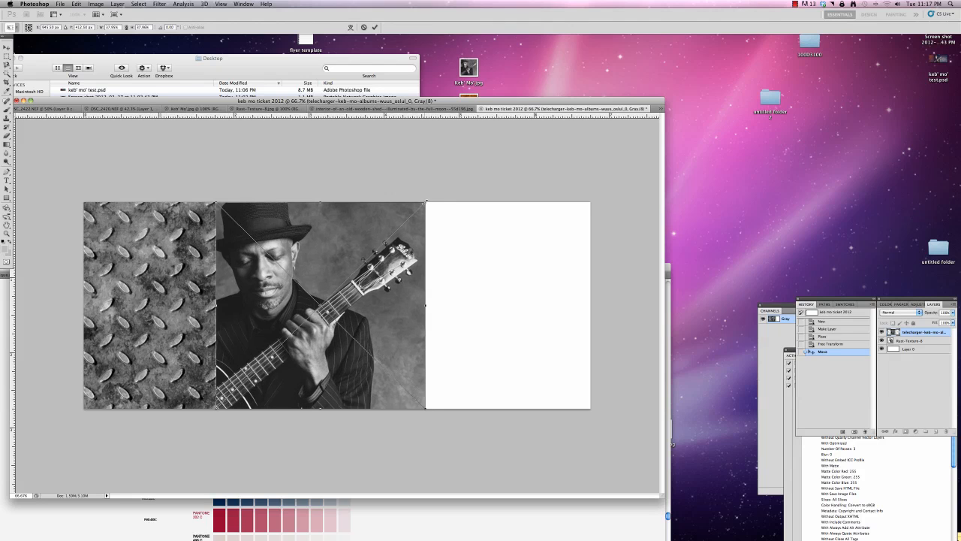
pyautogui.moveTo(426, 202); pyautogui.dragTo(446, 185)
pyautogui.moveTo(270, 259); pyautogui.dragTo(296, 254)
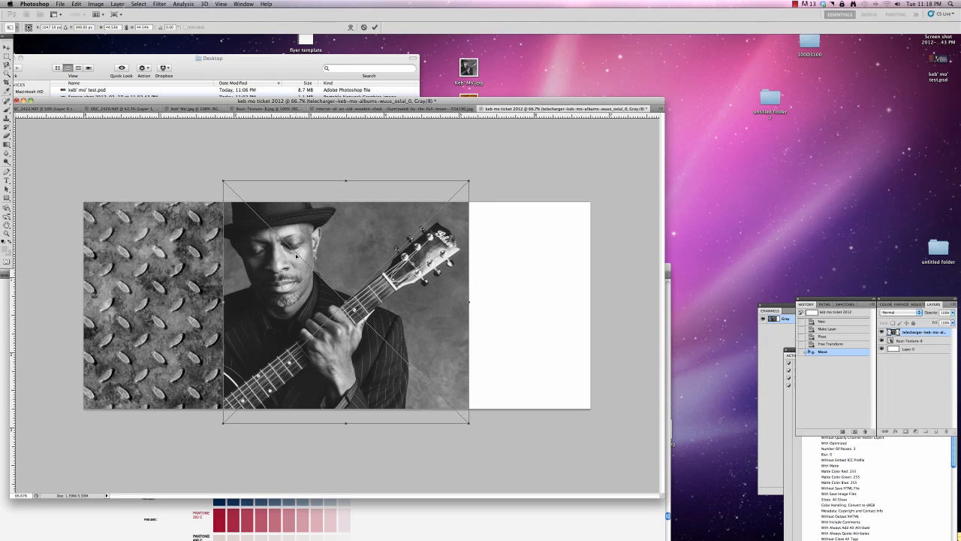
pyautogui.press('Return')
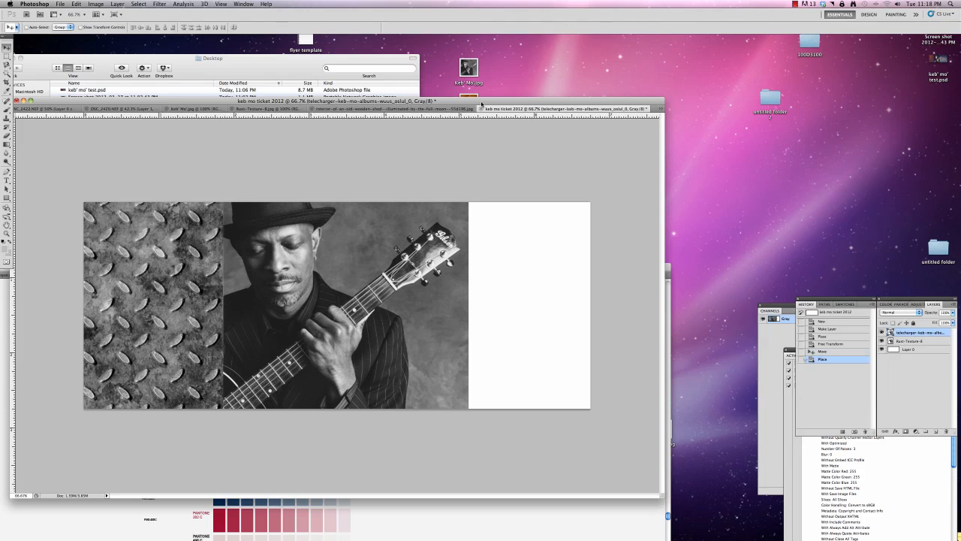
# Place the interior-of-an-old-wooden-shed image from the desktop into the ticket.
pyautogui.moveTo(481, 103); pyautogui.dragTo(469, 196)
pyautogui.moveTo(464, 137); pyautogui.dragTo(505, 319)
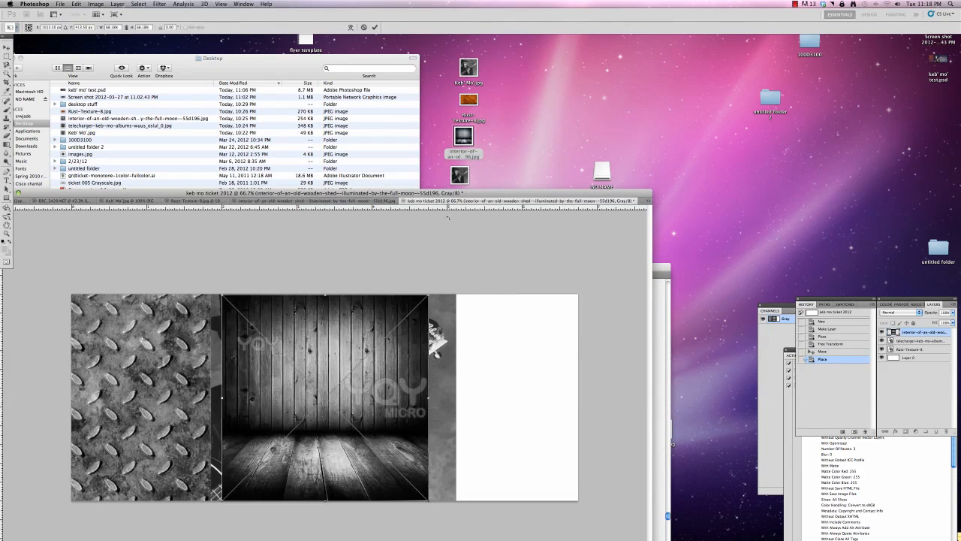
pyautogui.moveTo(441, 191); pyautogui.dragTo(432, 54)
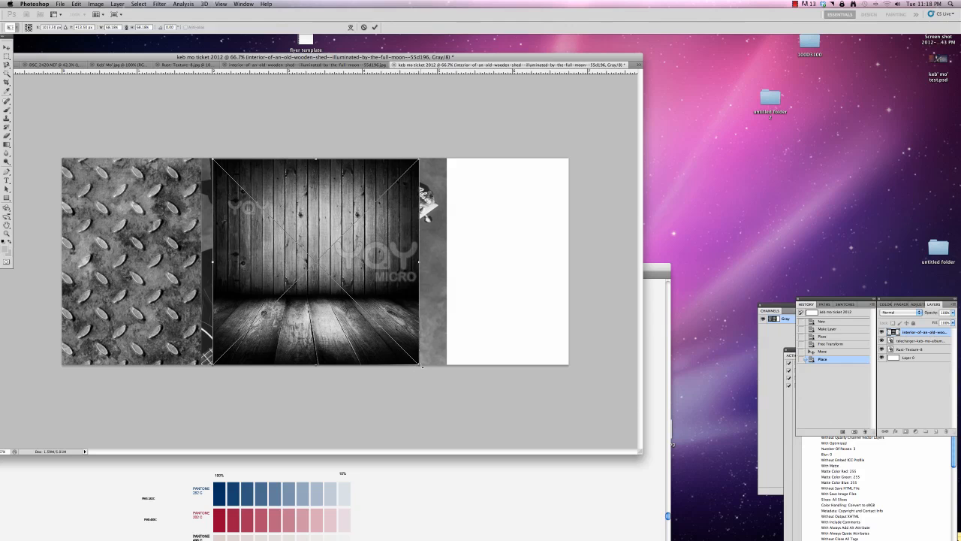
# Enlarge the wooden shed image to about 174%, position its wall planks over the ticket from the rust texture to the far edge, and commit.
pyautogui.moveTo(422, 365); pyautogui.dragTo(706, 540)
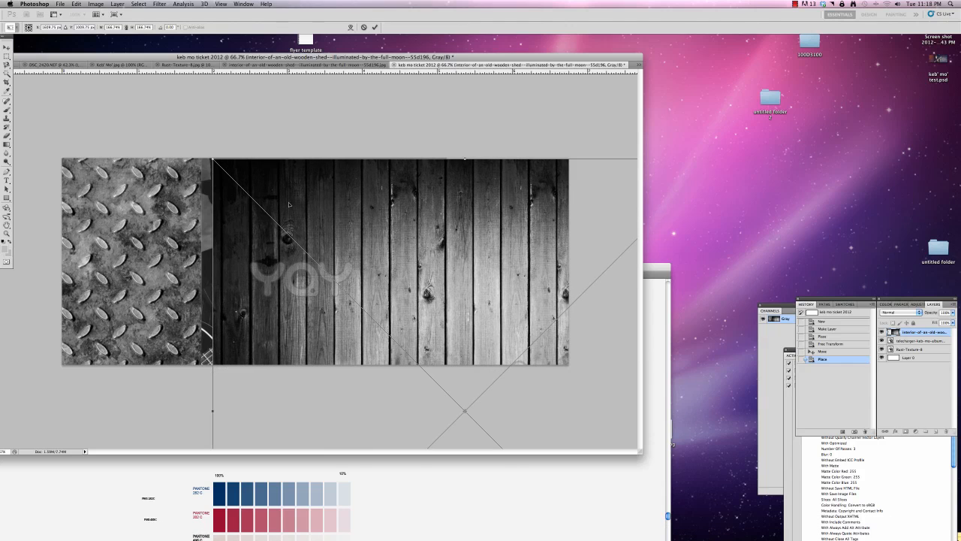
pyautogui.moveTo(289, 204); pyautogui.dragTo(214, 198)
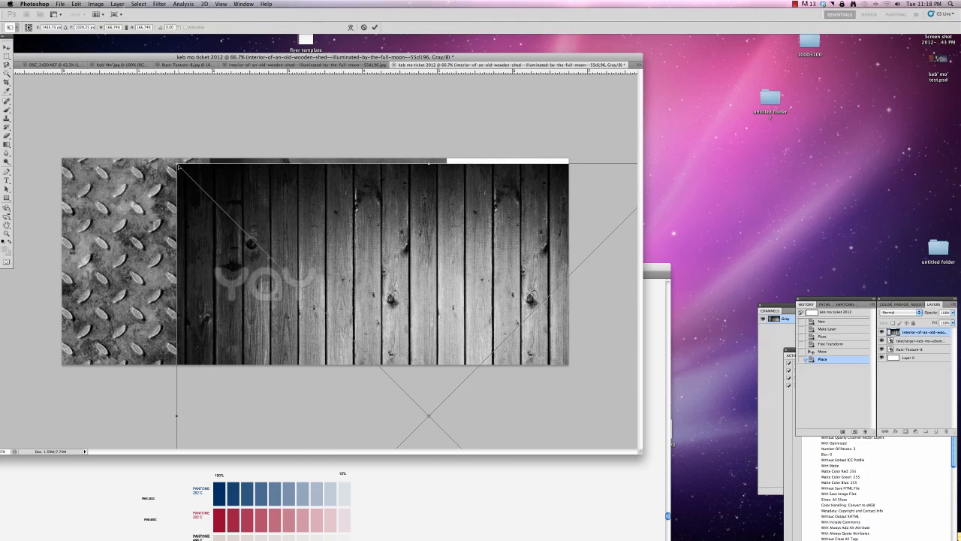
pyautogui.moveTo(186, 156); pyautogui.dragTo(163, 134)
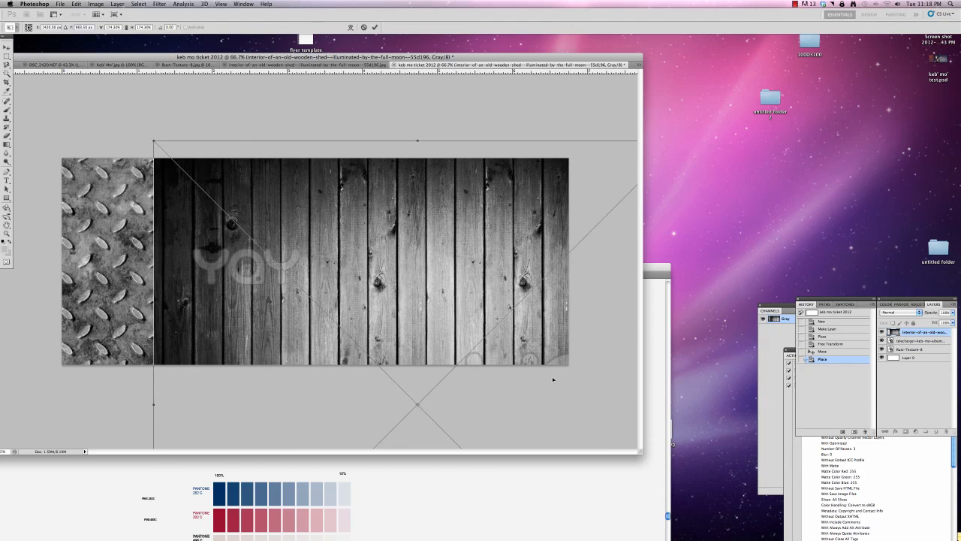
pyautogui.moveTo(514, 288); pyautogui.dragTo(517, 304)
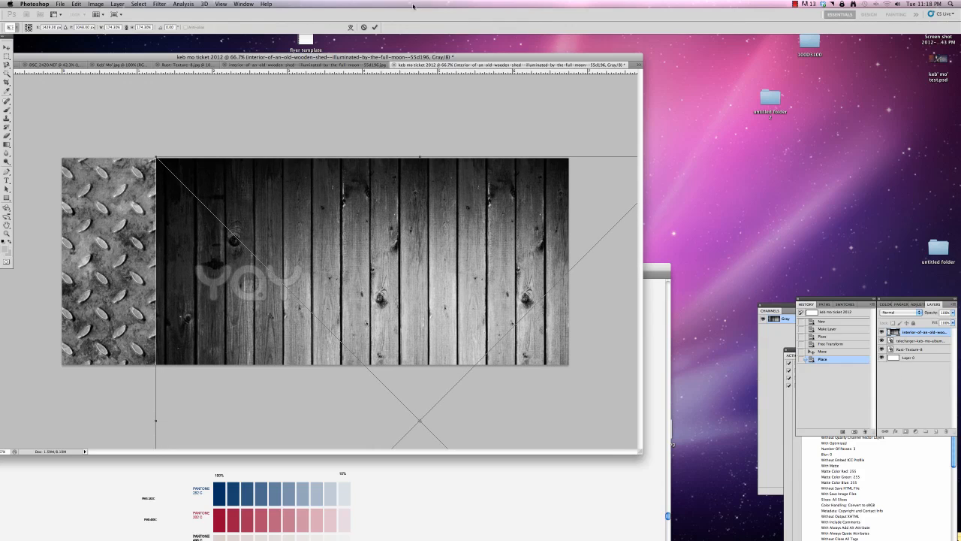
pyautogui.click(374, 28)
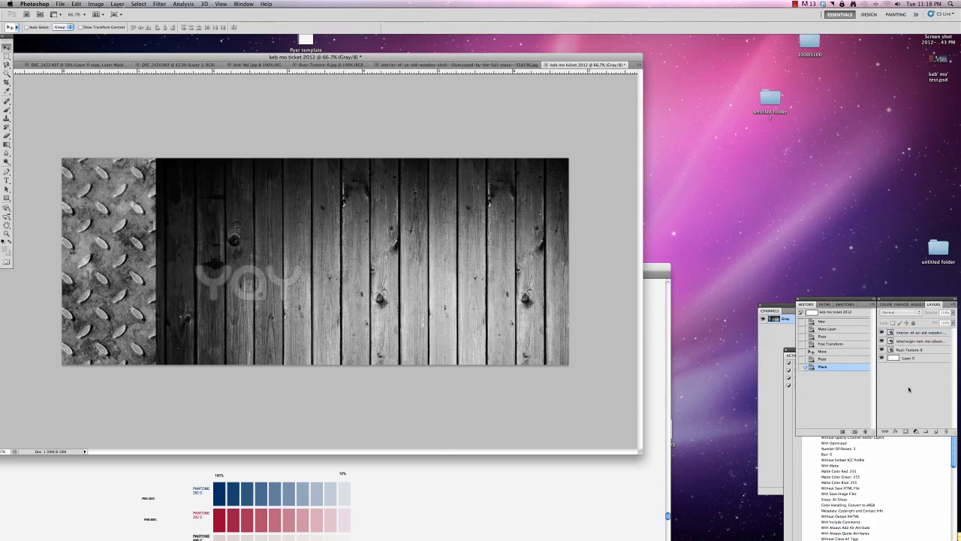
# Reorder the layers so the wooden shed lies beneath both the guitarist photo and the rust texture.
pyautogui.moveTo(913, 332); pyautogui.dragTo(911, 348)
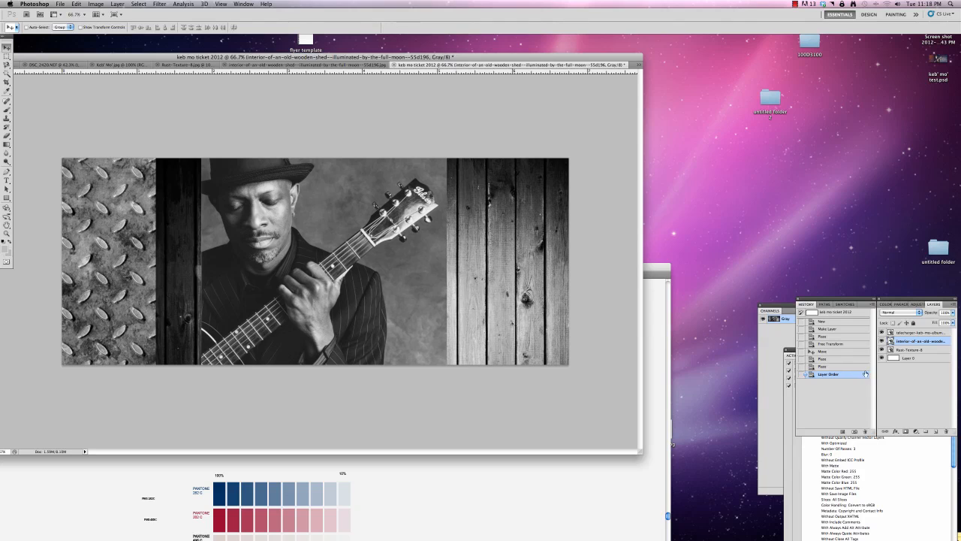
pyautogui.moveTo(928, 351); pyautogui.dragTo(922, 339)
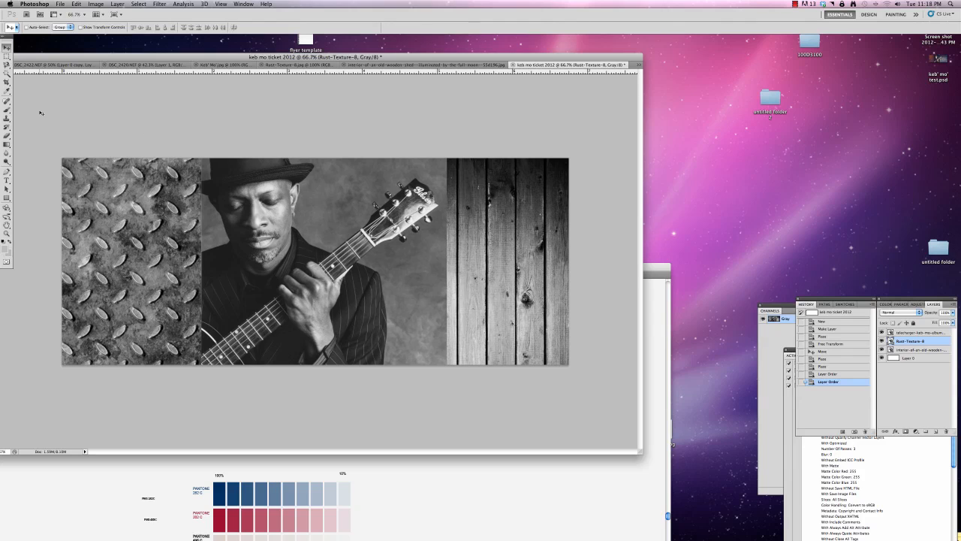
# Try to select the gray backdrop behind the guitarist with the Magic Wand on the photo layer, and clear the selection.
pyautogui.click(7, 73)
pyautogui.click(295, 203)
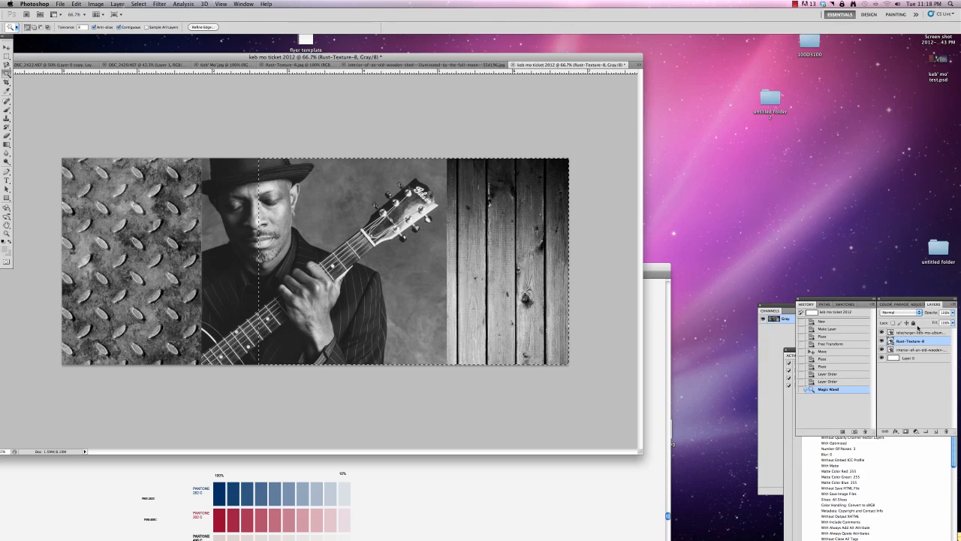
pyautogui.click(917, 332)
pyautogui.press('super+d')
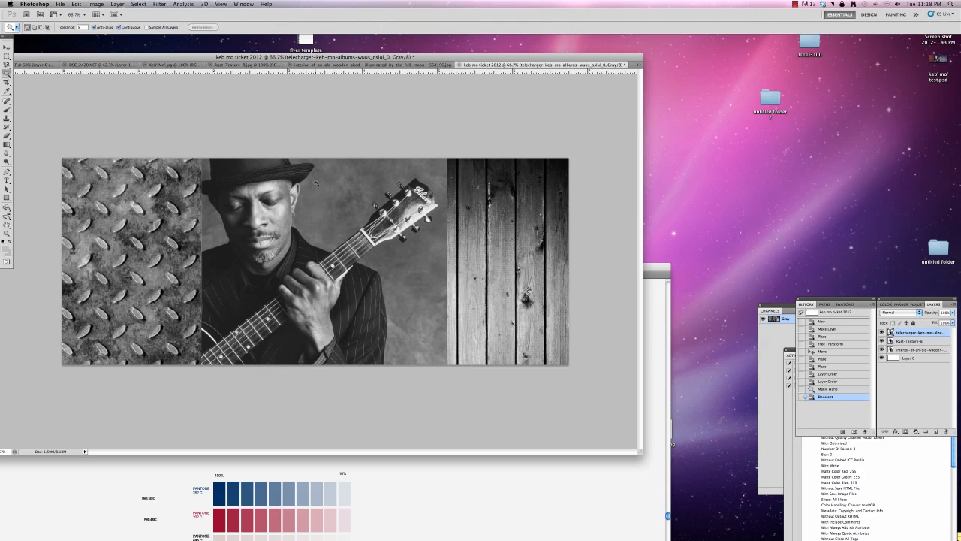
pyautogui.click(328, 180)
pyautogui.keyDown('shift'); pyautogui.click(326, 197); pyautogui.keyUp('shift')
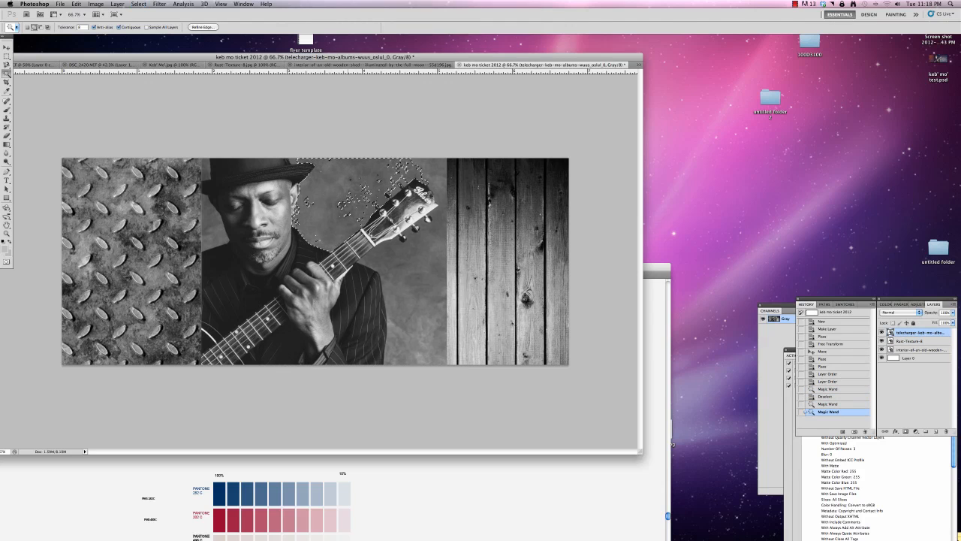
pyautogui.keyDown('shift'); pyautogui.click(310, 201); pyautogui.keyUp('shift')
pyautogui.keyDown('shift'); pyautogui.click(298, 205); pyautogui.keyUp('shift')
pyautogui.keyDown('shift'); pyautogui.click(363, 188); pyautogui.keyUp('shift')
pyautogui.keyDown('shift'); pyautogui.click(400, 172); pyautogui.keyUp('shift')
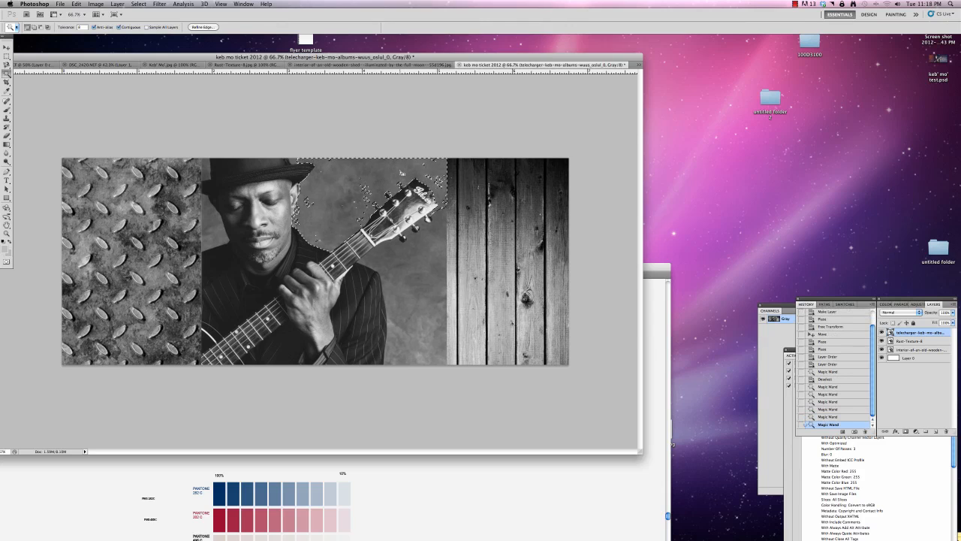
pyautogui.press('super+d')
# Trace the backdrop between the hat, guitar, suit and wooden planks on the photo layer with the Magnetic Lasso.
pyautogui.press('l')
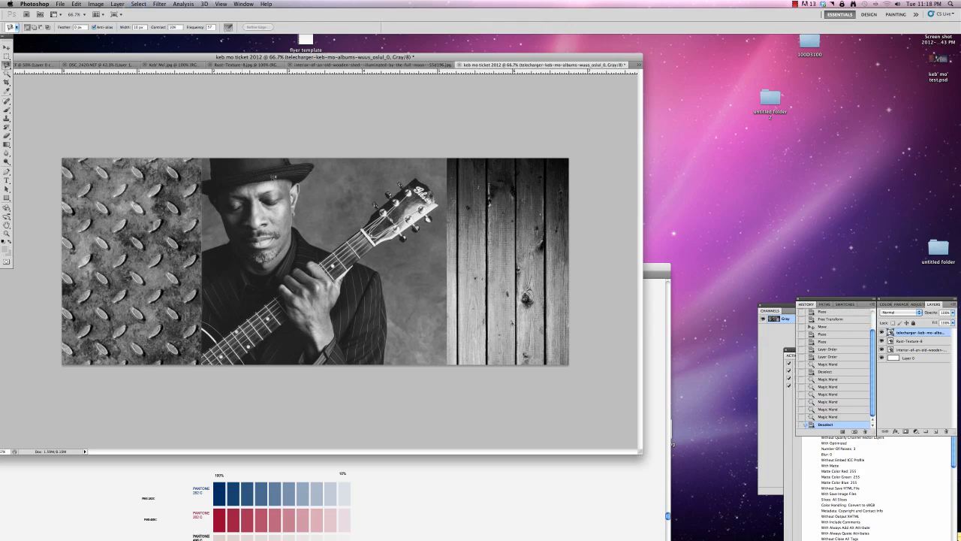
pyautogui.click(288, 157)
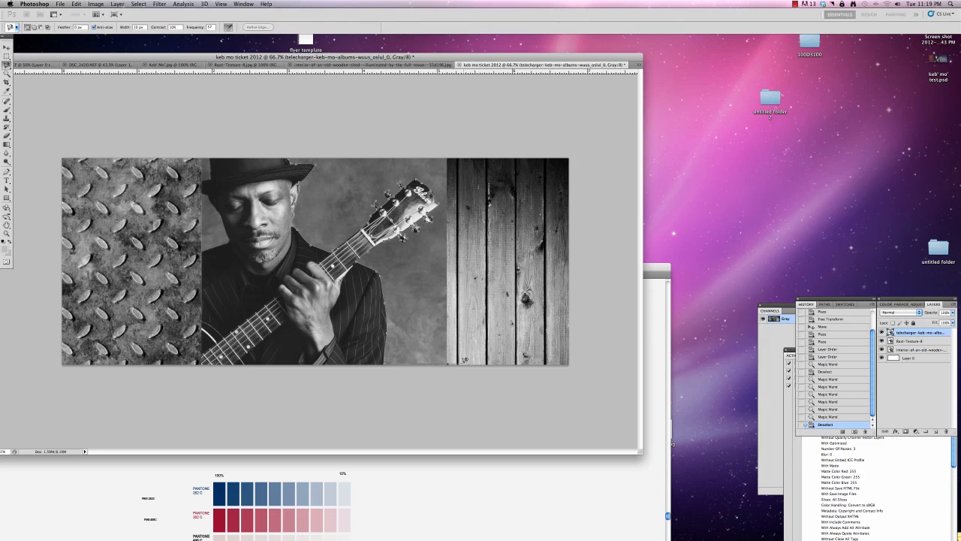
pyautogui.click(290, 160)
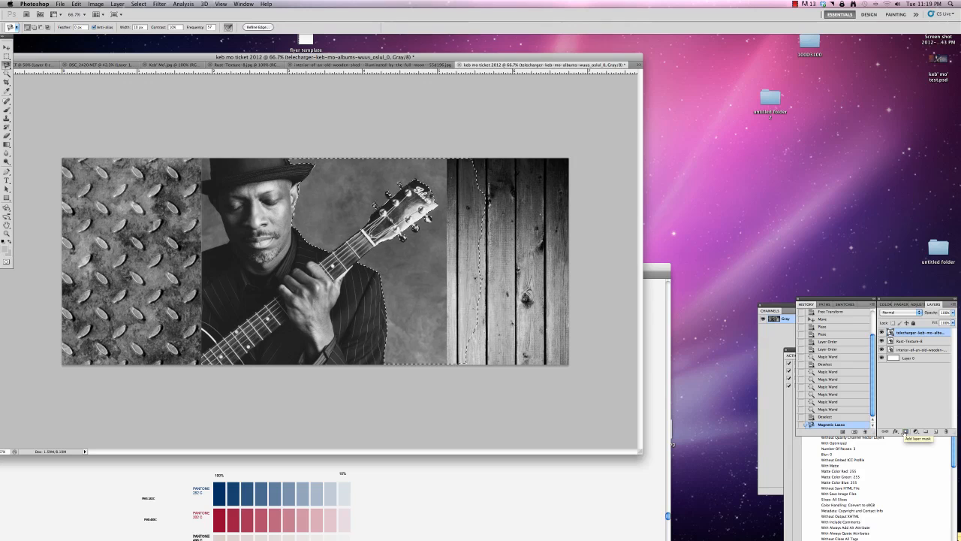
# Invert the backdrop selection and add a layer mask to the guitarist photo so the selected backdrop is hidden.
pyautogui.click(905, 431)
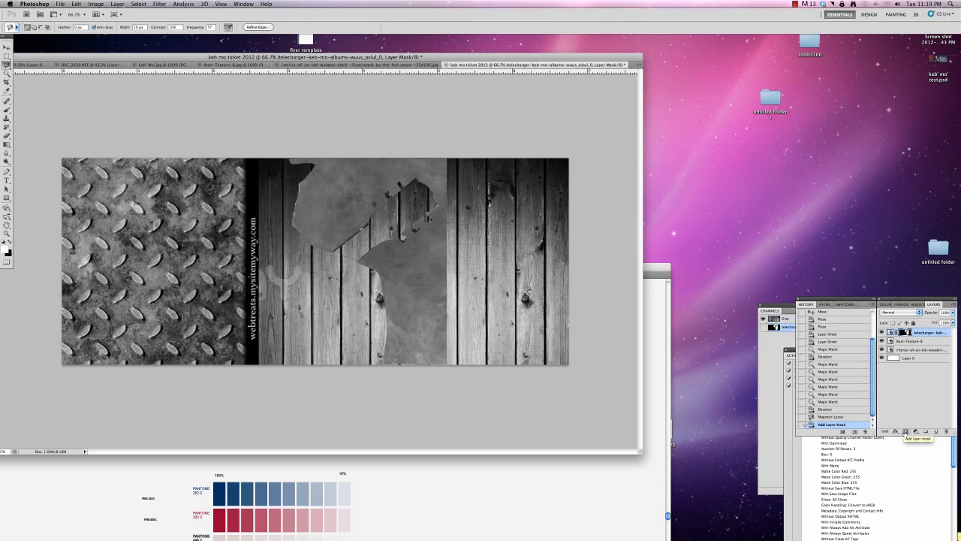
pyautogui.press('super+z')
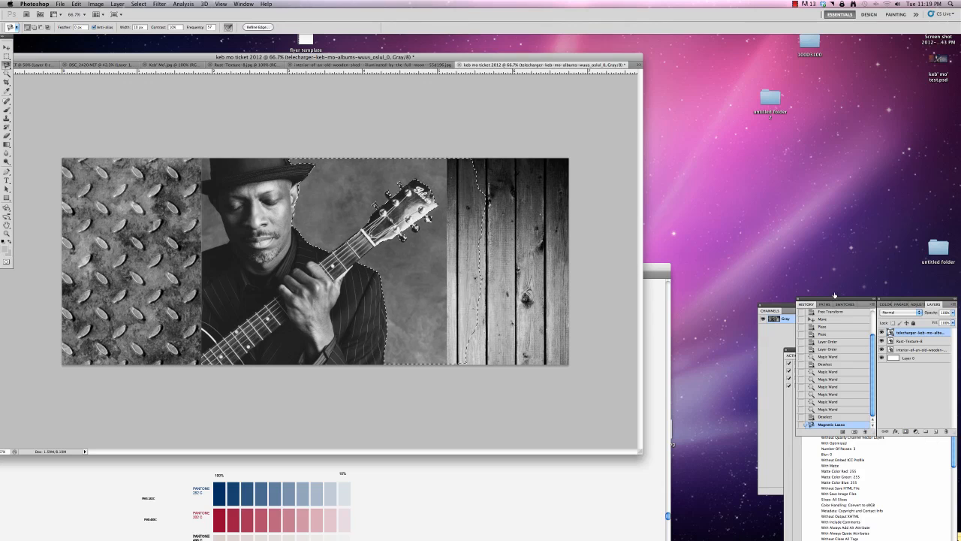
pyautogui.click(144, 5)
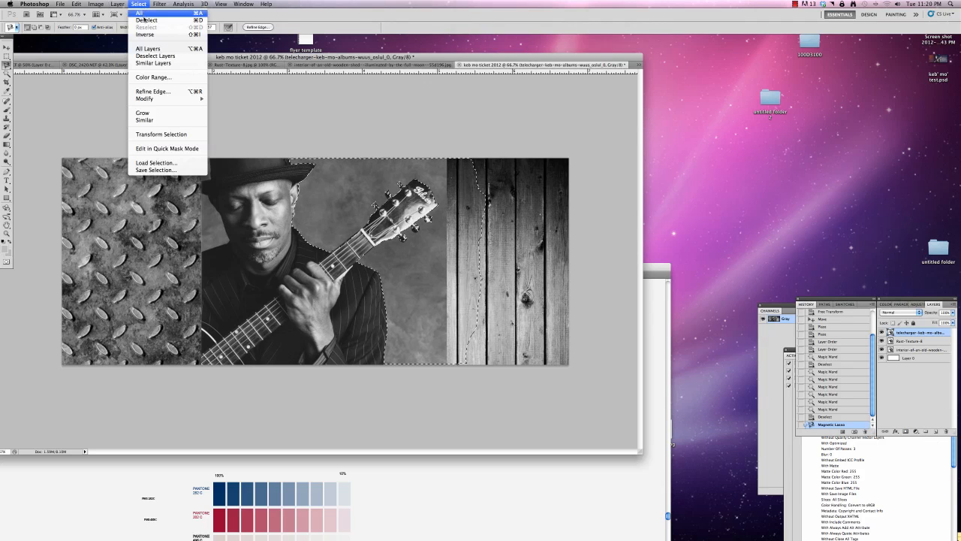
pyautogui.click(150, 34)
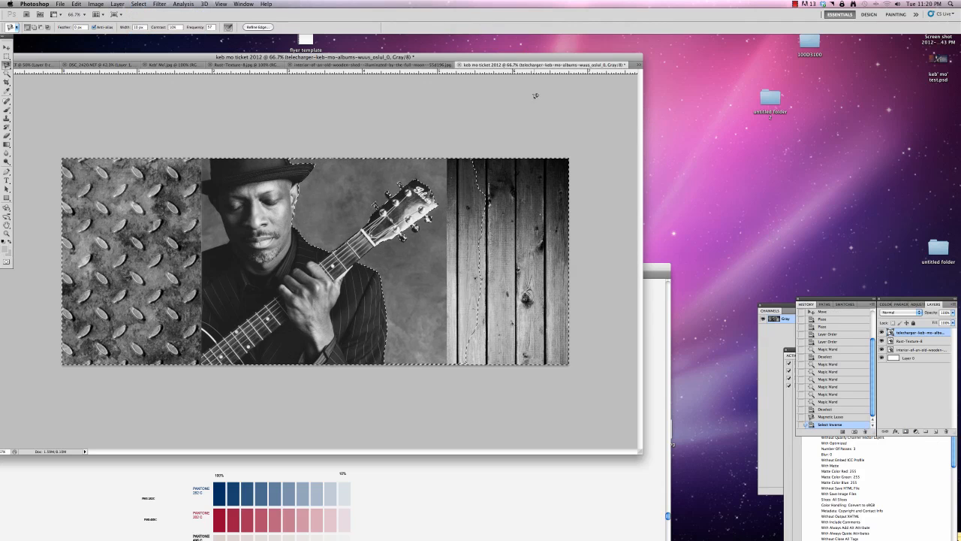
pyautogui.click(905, 431)
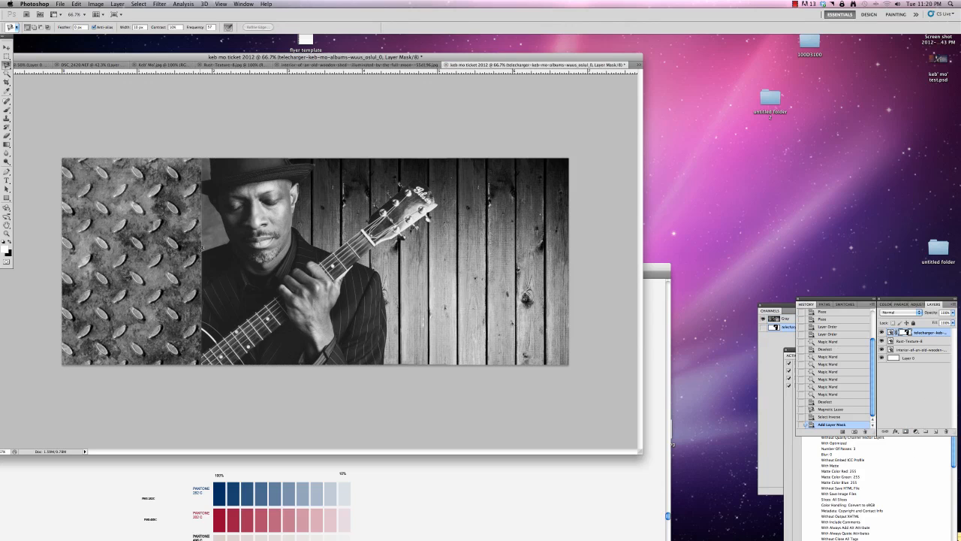
# Trace the remaining backdrop between the rust texture and the guitarist's face with the Magnetic Lasso and clear it from the photo's mask.
pyautogui.click(201, 250)
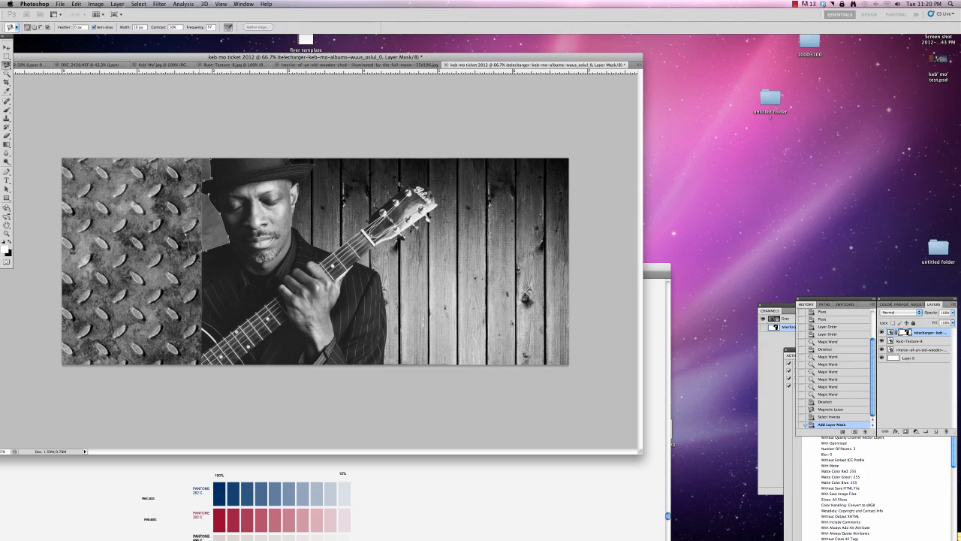
pyautogui.click(202, 250)
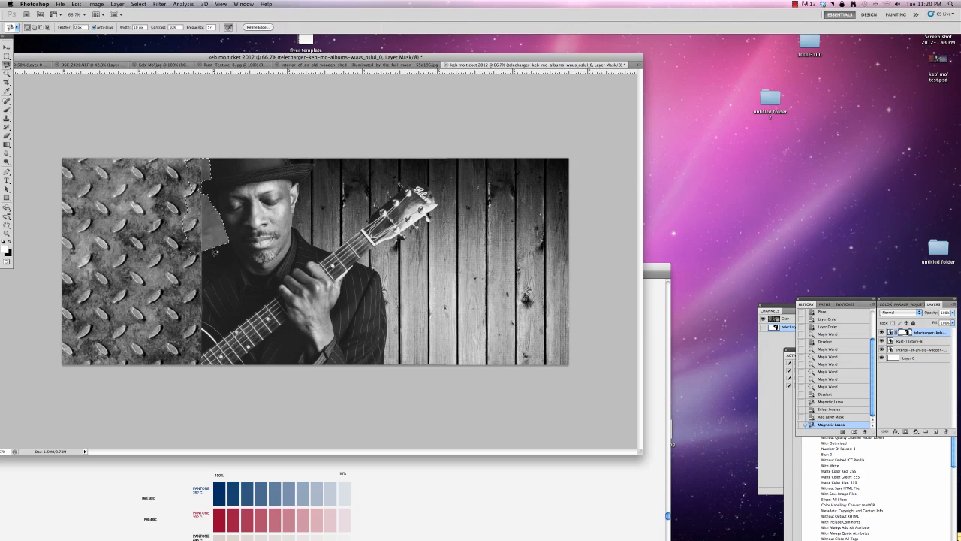
pyautogui.press('Delete')
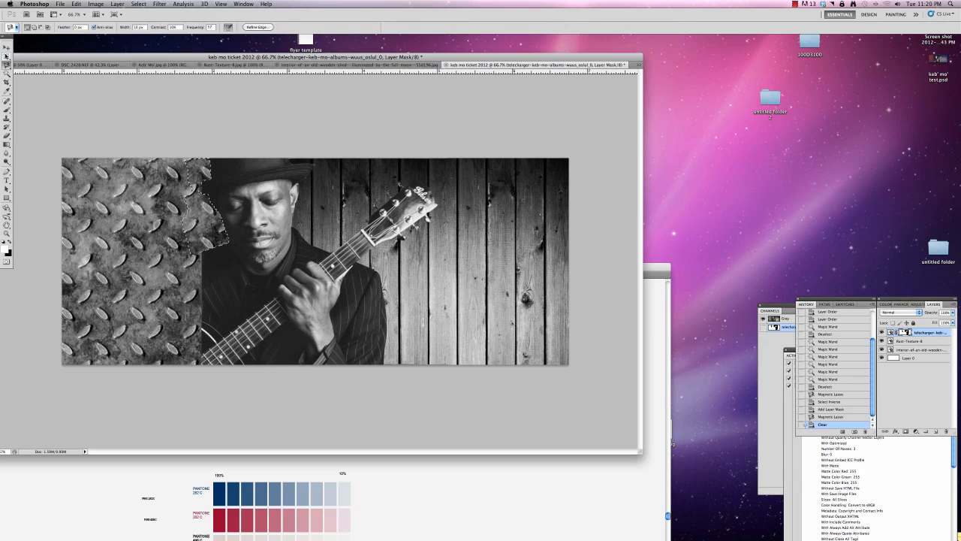
# Move the wooden shed layer above the rust texture layer and clear the selection.
pyautogui.click(6, 48)
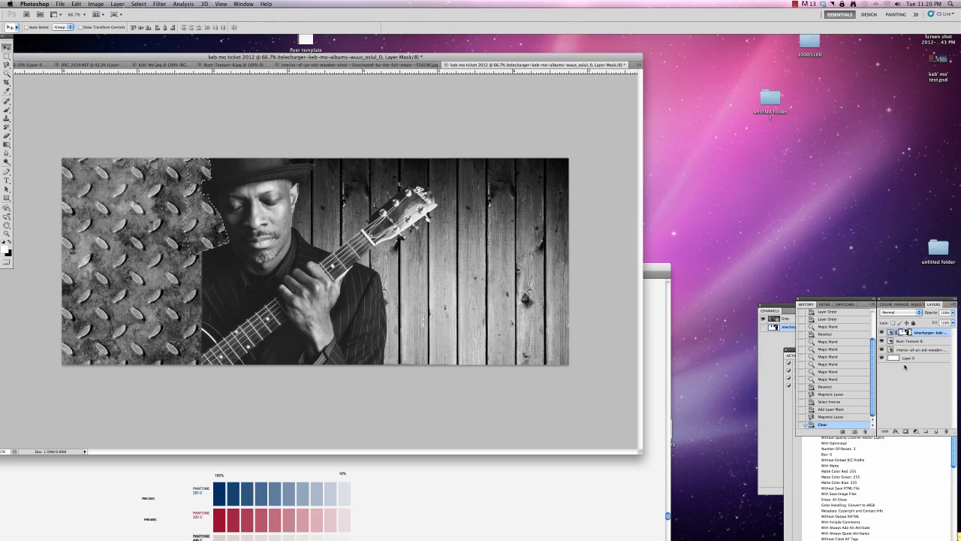
pyautogui.moveTo(919, 347); pyautogui.dragTo(918, 339)
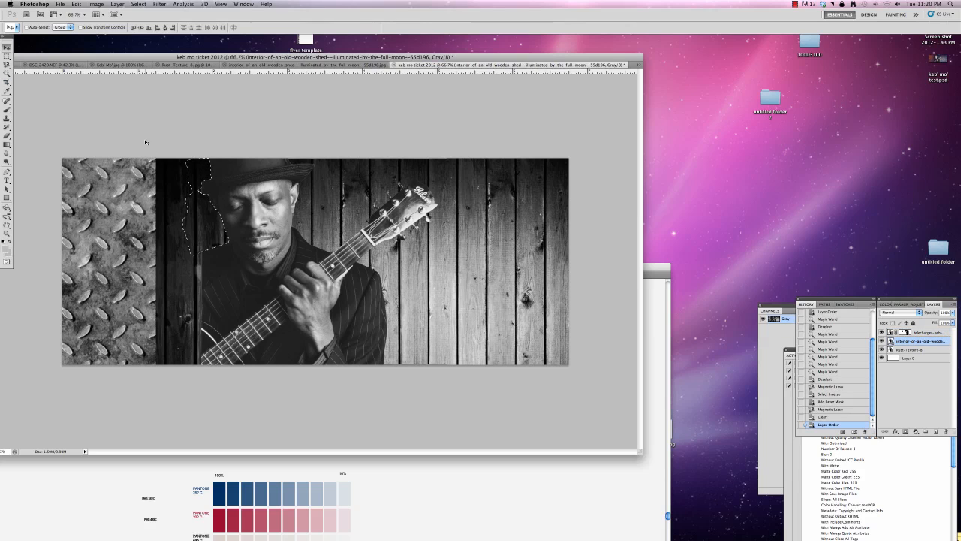
pyautogui.press('super+d')
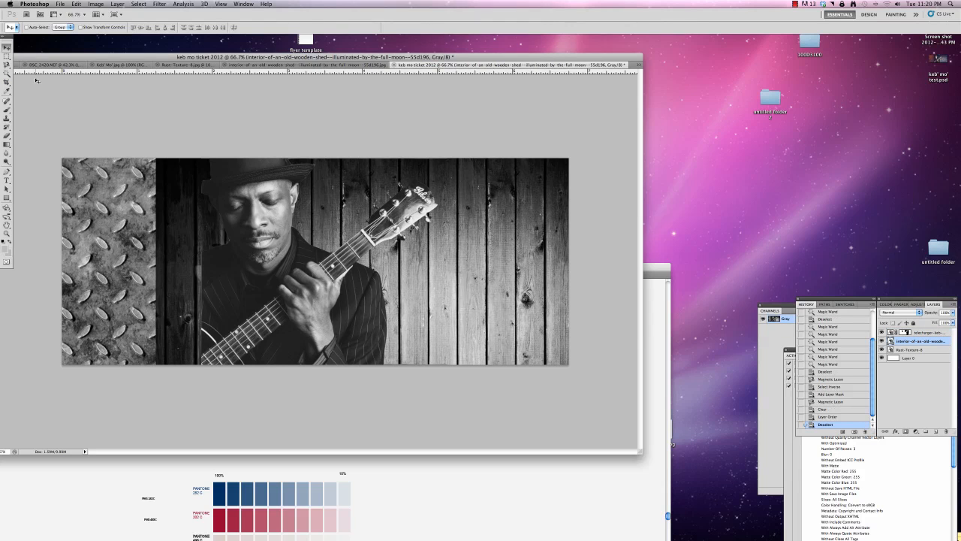
# Select the shed strip between the rust texture and the guitarist with the Rectangular Marquee, and mask it out of the wooden shed layer using the inverted selection.
pyautogui.click(6, 56)
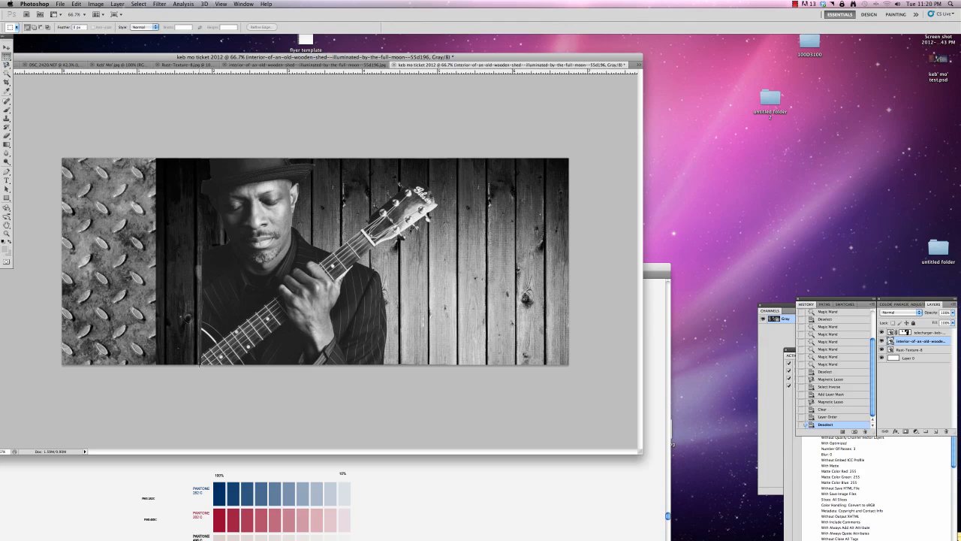
pyautogui.moveTo(201, 366); pyautogui.dragTo(128, 129)
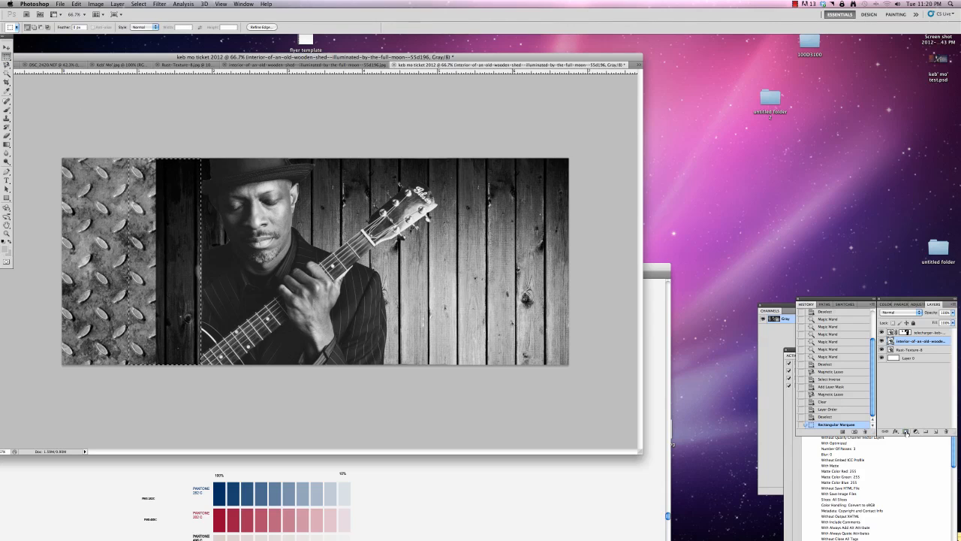
pyautogui.click(907, 431)
pyautogui.press('super+z')
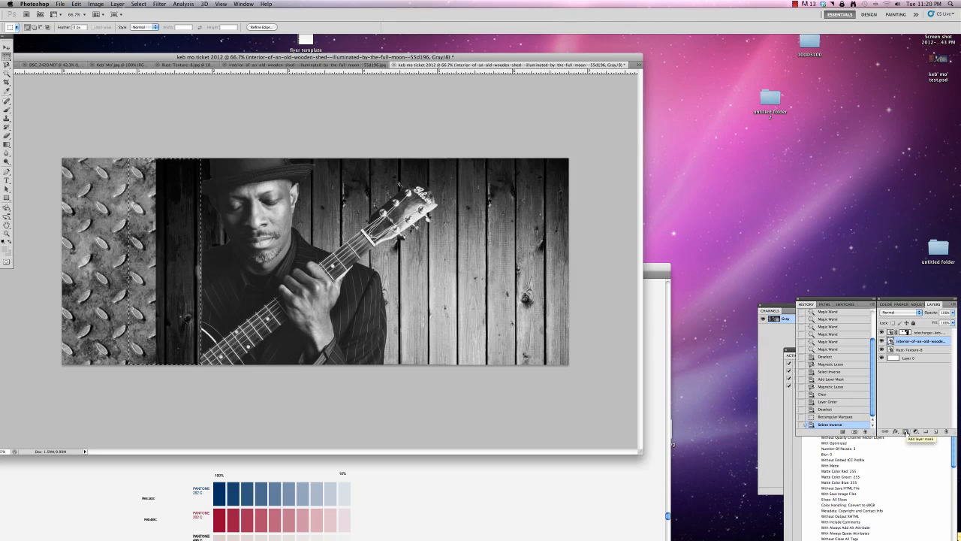
pyautogui.press('shift+super+i')
pyautogui.click(906, 432)
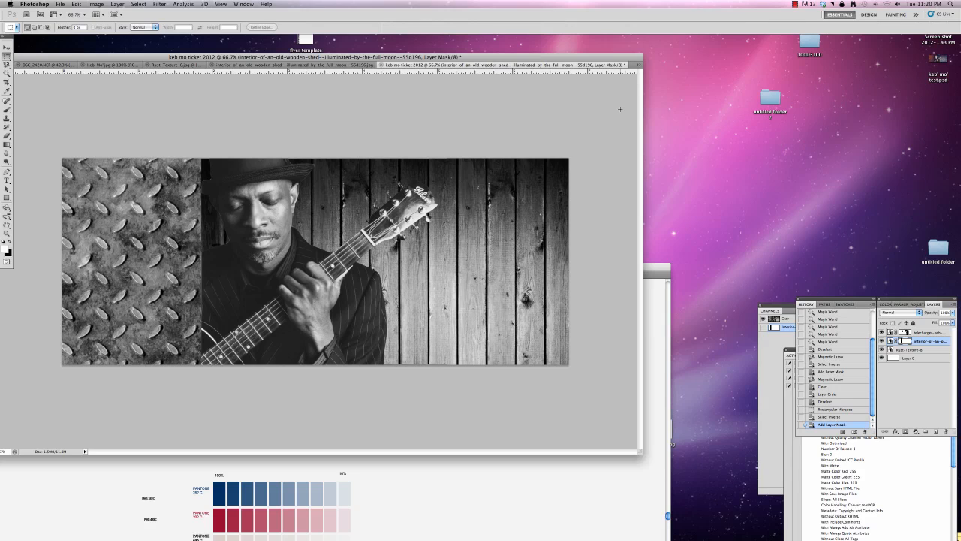
# Save the ticket composite to the Desktop as keb mo ticket 2012.psd in Photoshop format, with layers and Maximize Compatibility enabled.
pyautogui.press('super+s')
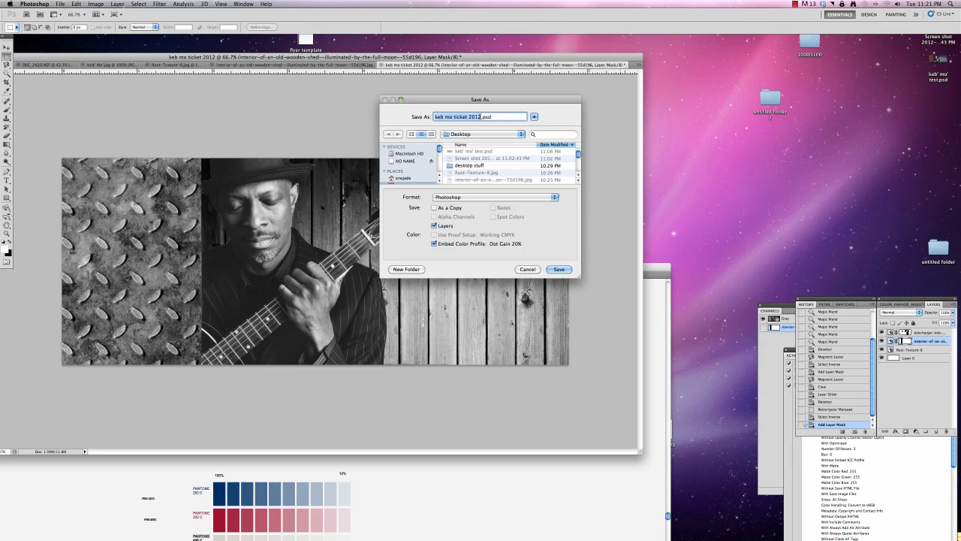
pyautogui.click(564, 268)
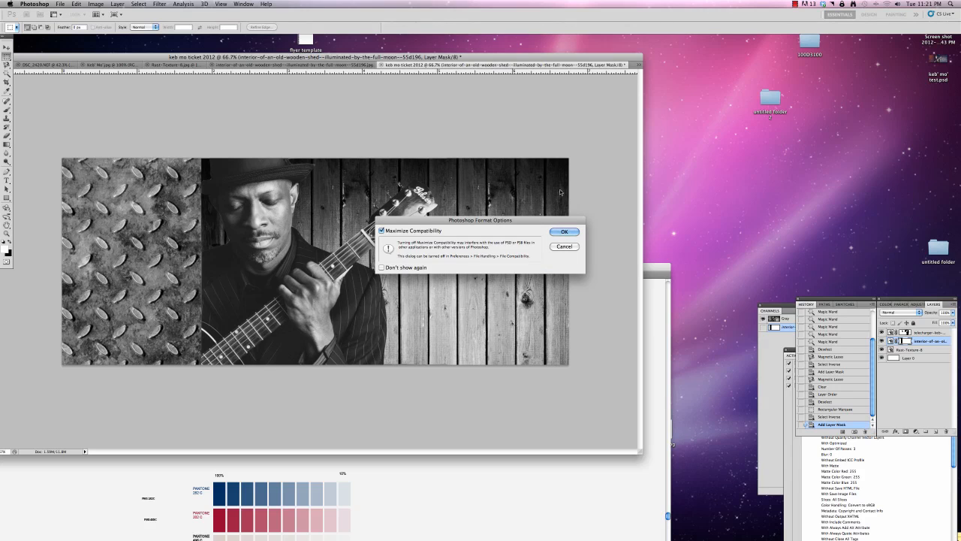
pyautogui.click(563, 229)
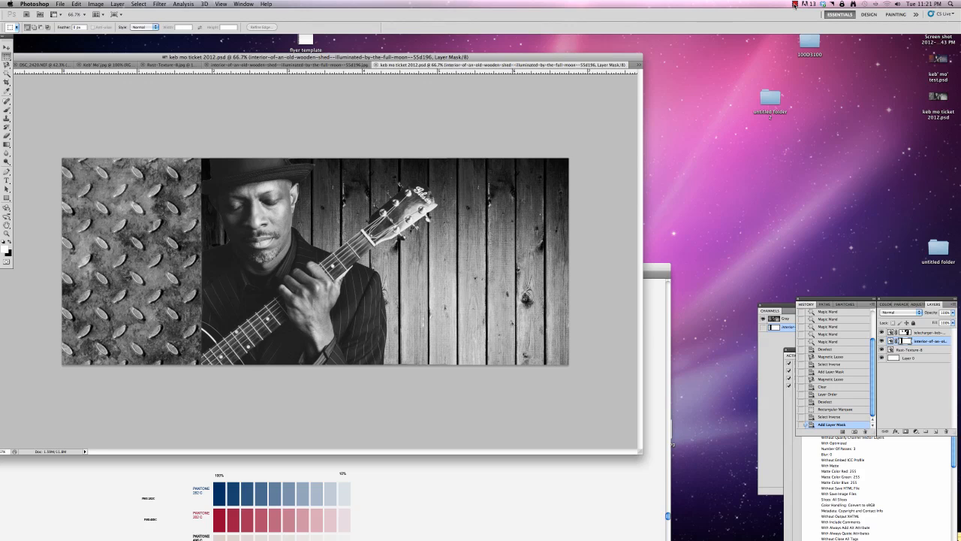
# Switch to Illustrator, move the Keb' Mo' concert ticket.ai window up to view its tint chart and textures, and return to Photoshop.
pyautogui.click(239, 476)
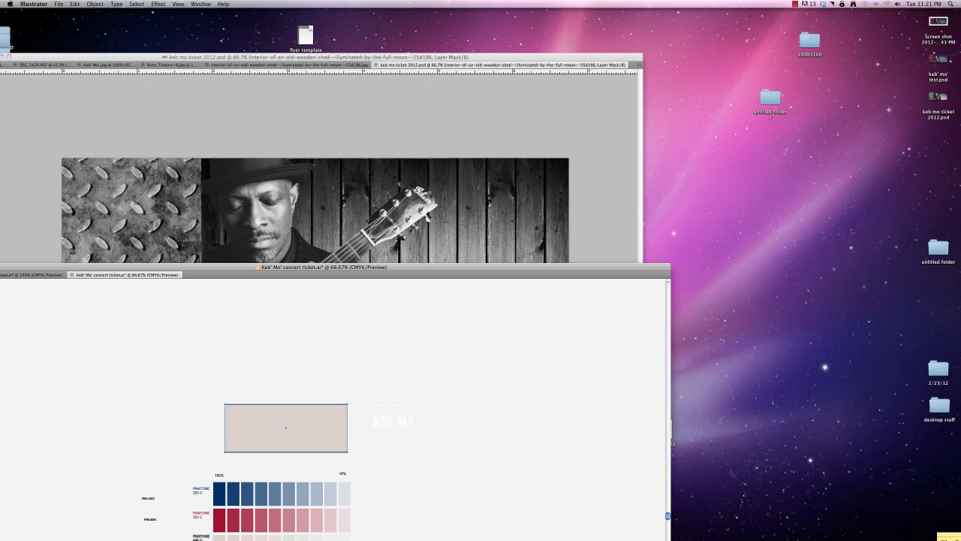
pyautogui.moveTo(279, 269); pyautogui.dragTo(302, 45)
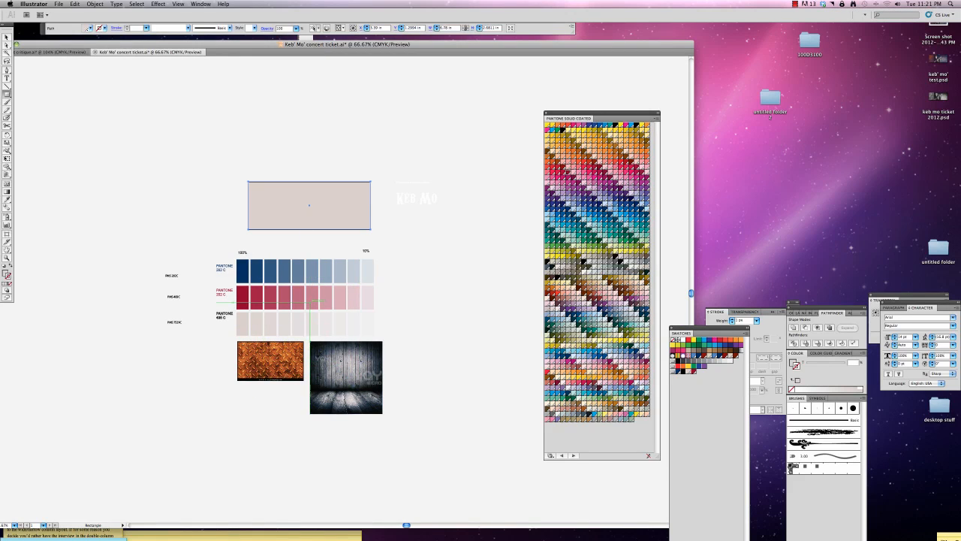
pyautogui.press('super+Tab')
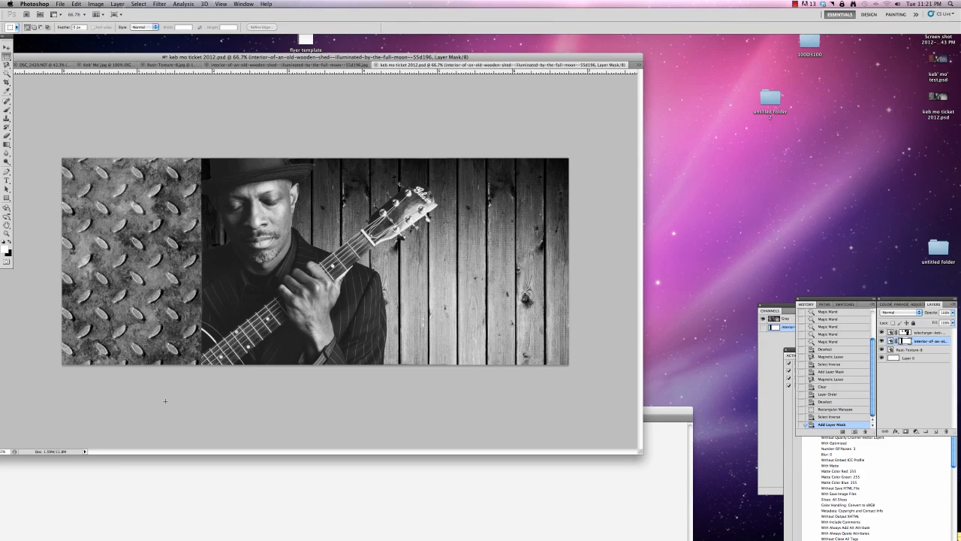
pyautogui.click(795, 4)
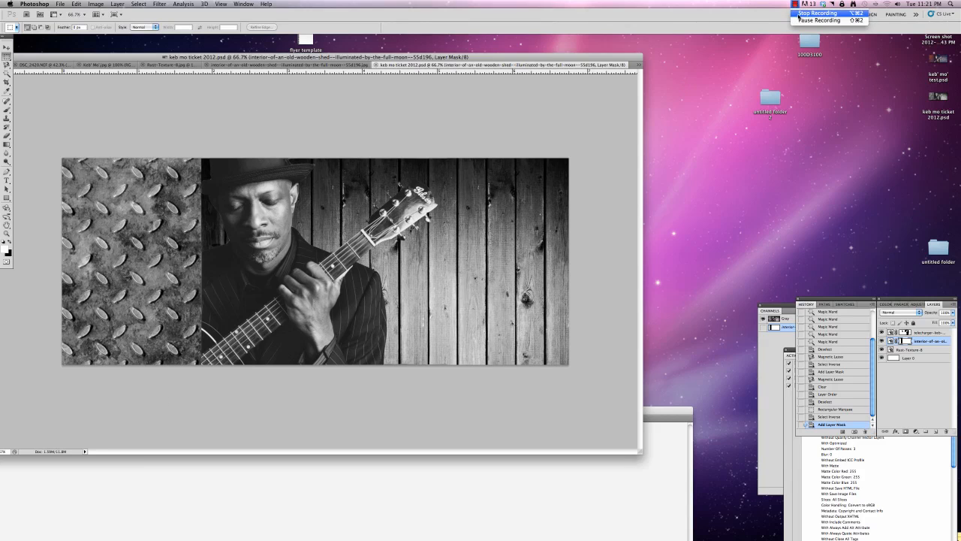